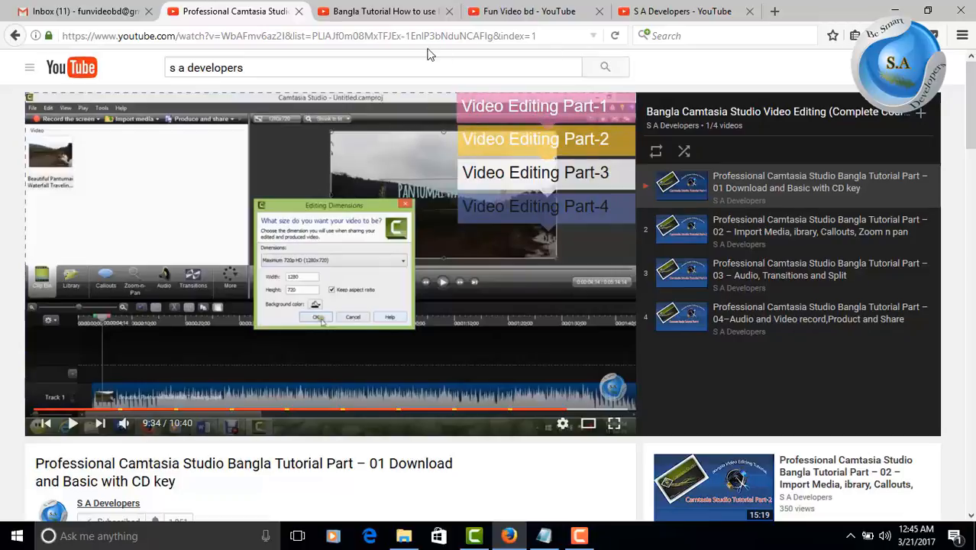
- Switch to the Fun Video bd channel page and open its Creator Studio dashboard
left_click(508, 15)
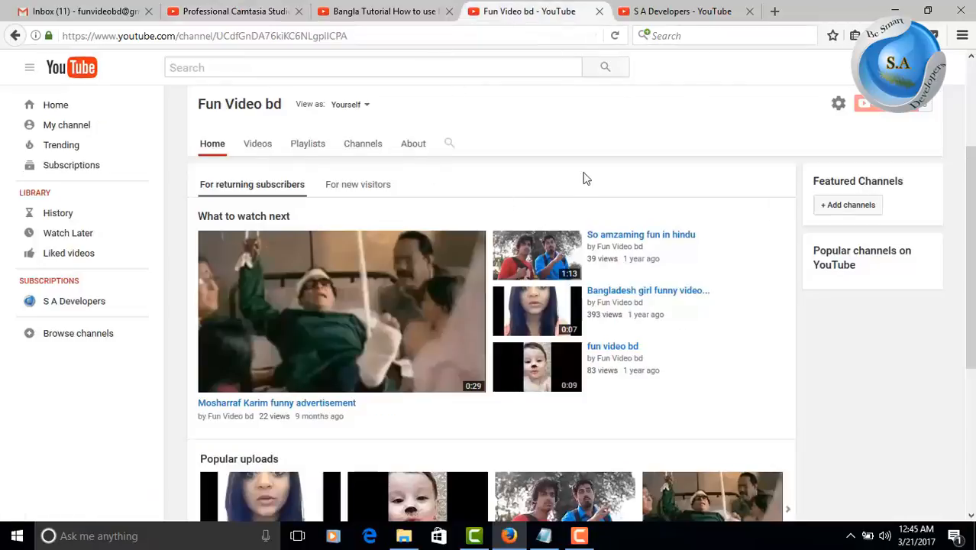
scroll(585, 178, "down", 3)
scroll(446, 276, "up", 2)
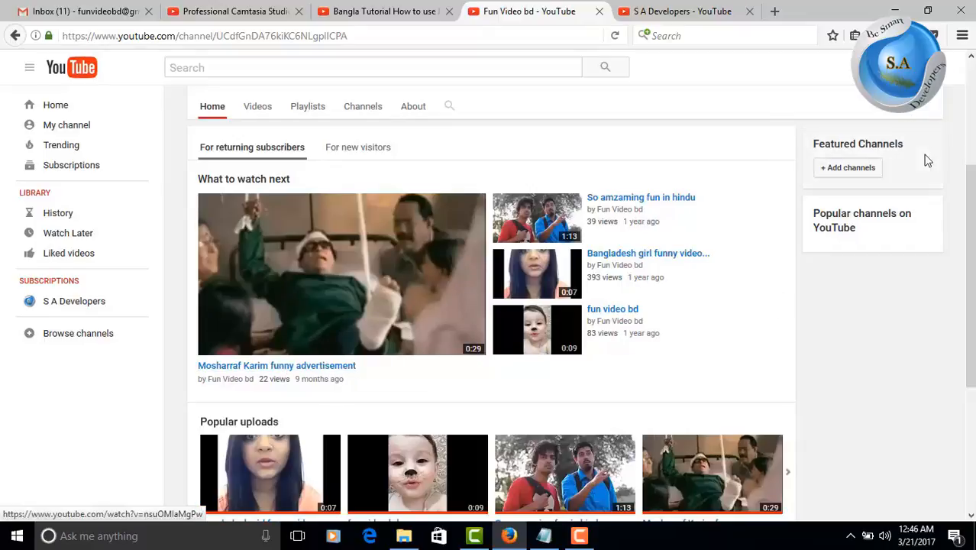
left_click(934, 67)
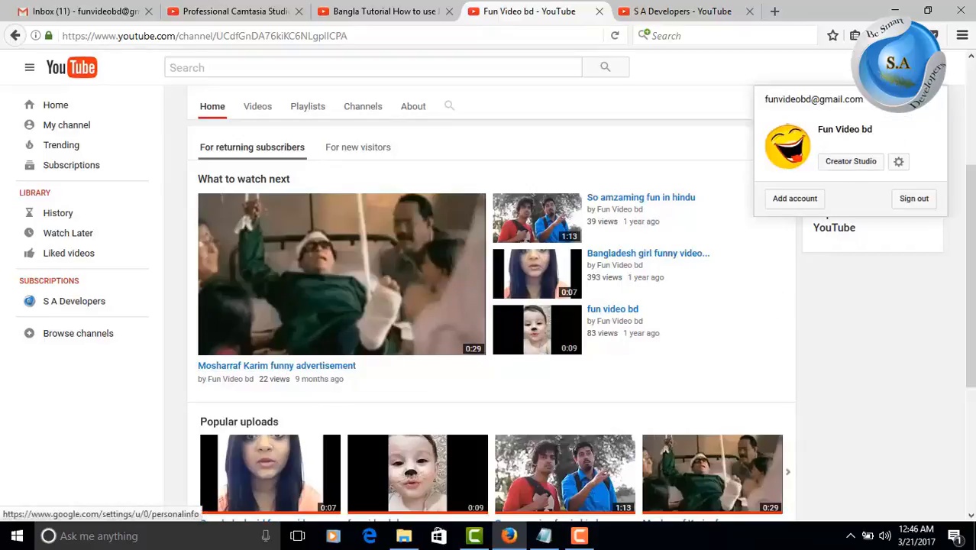
left_click(849, 163)
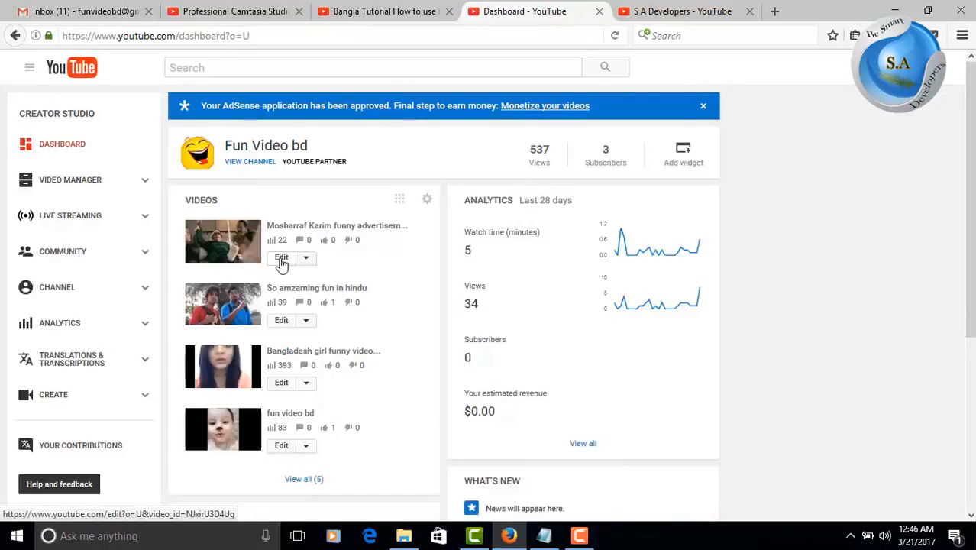
- Open the "Mosharraf Karim funny advertisement" video for editing in a new browser tab and go to its Annotations editor
middle_click(281, 260)
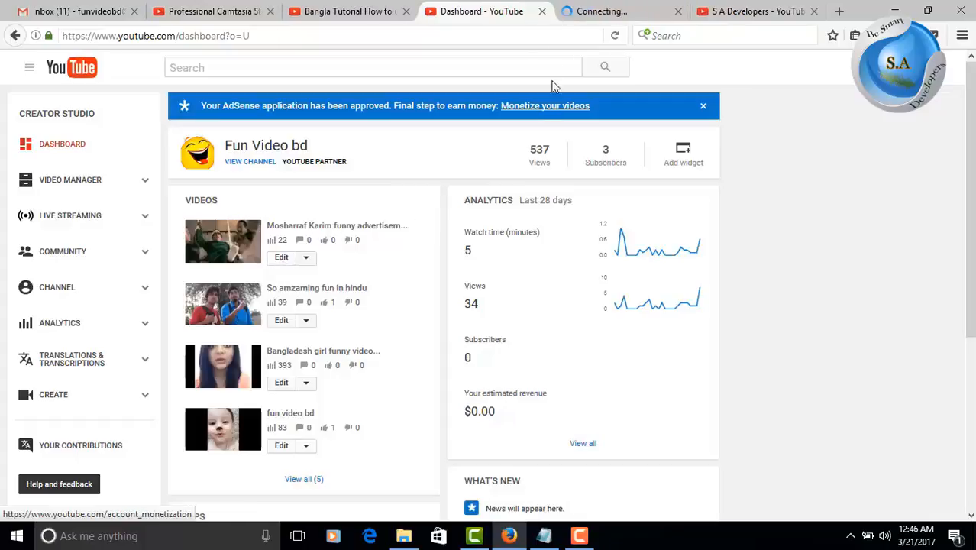
left_click(588, 13)
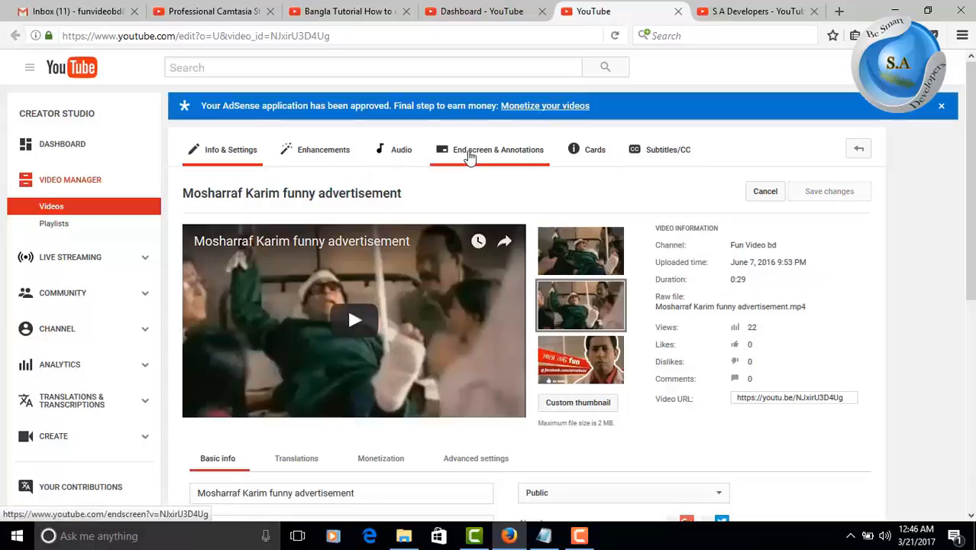
left_click(503, 156)
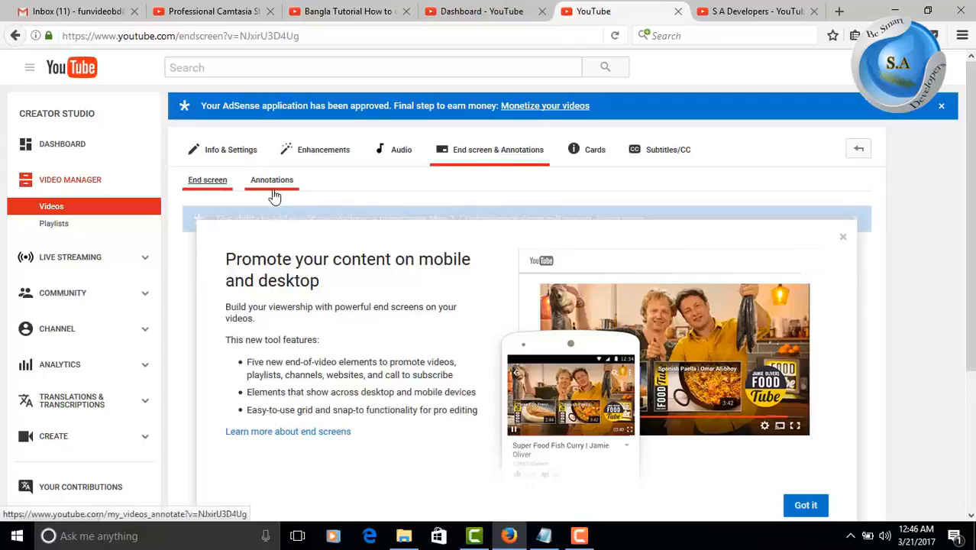
left_click(272, 183)
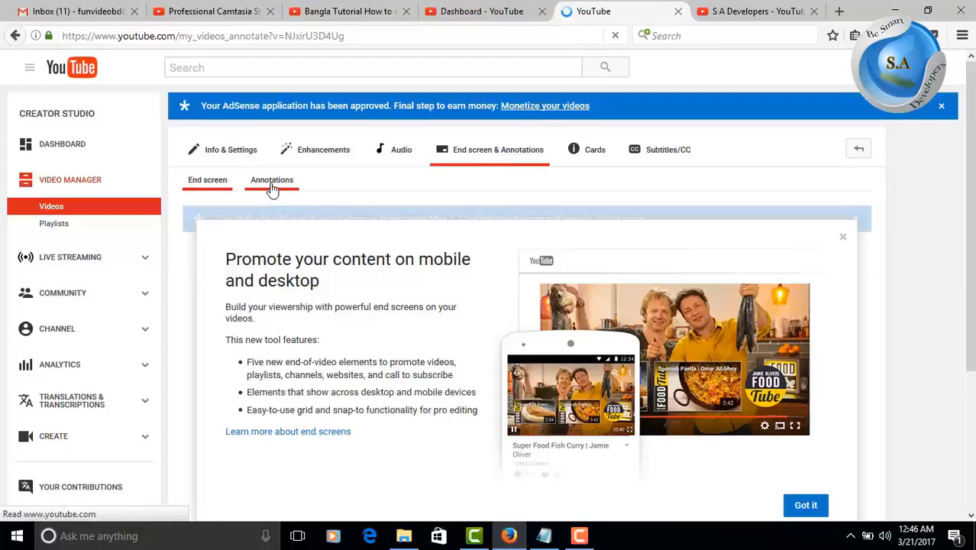
scroll(657, 211, "down", 2)
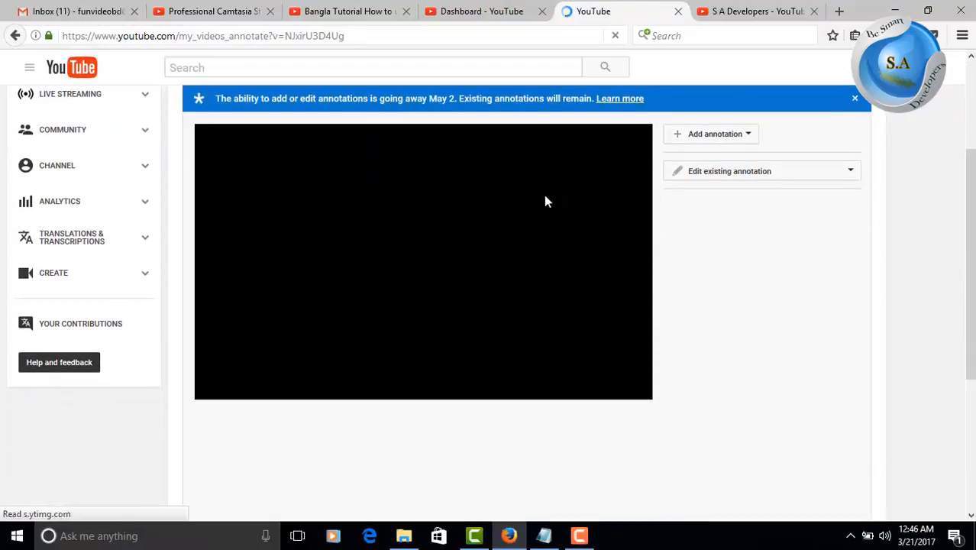
scroll(545, 206, "up", 2)
scroll(545, 217, "down", 1)
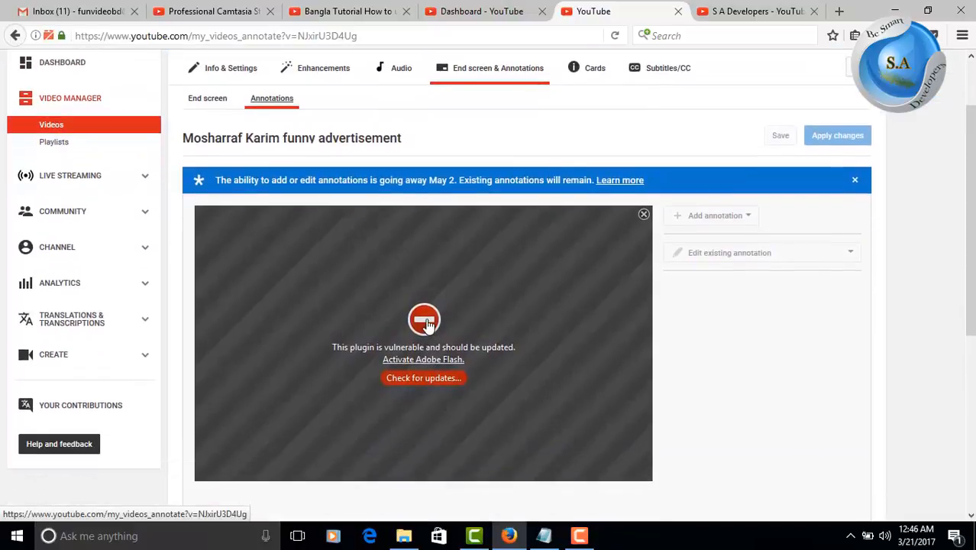
- Activate Adobe Flash in the annotation preview and allow it for now so the video loads
left_click(426, 322)
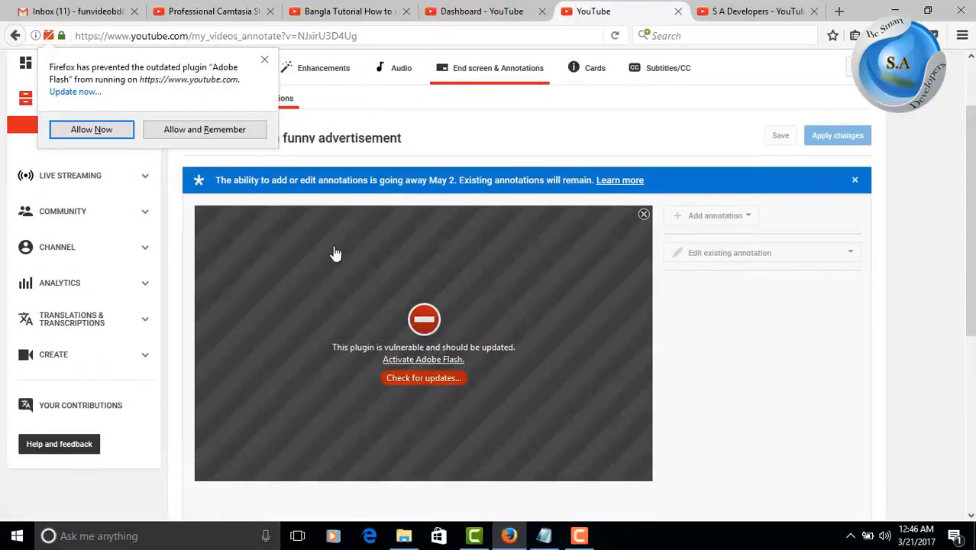
left_click(82, 130)
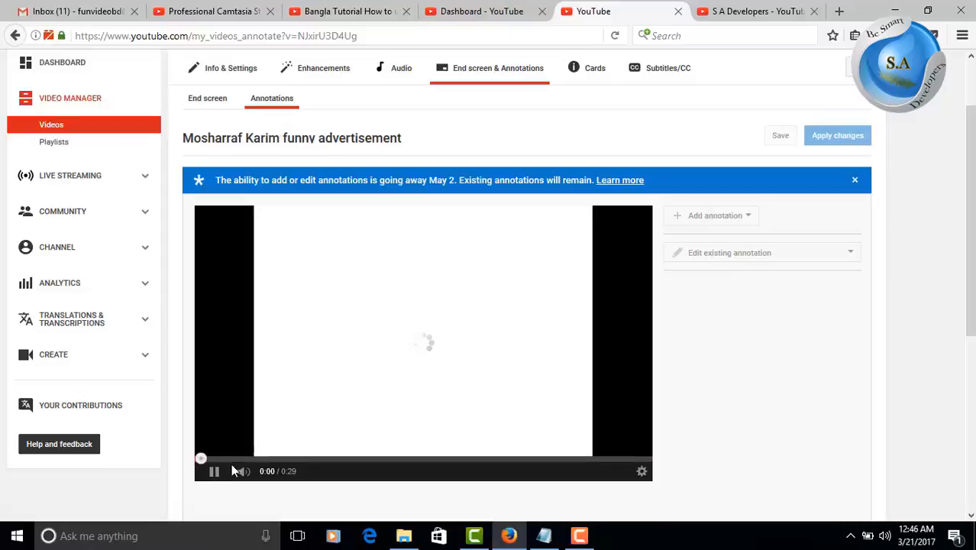
scroll(596, 283, "up", 1)
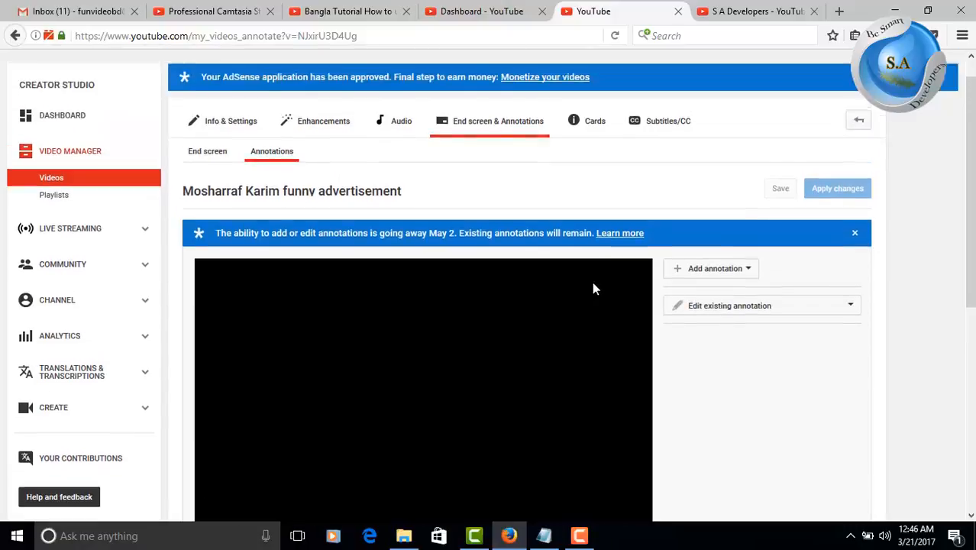
scroll(593, 288, "down", 3)
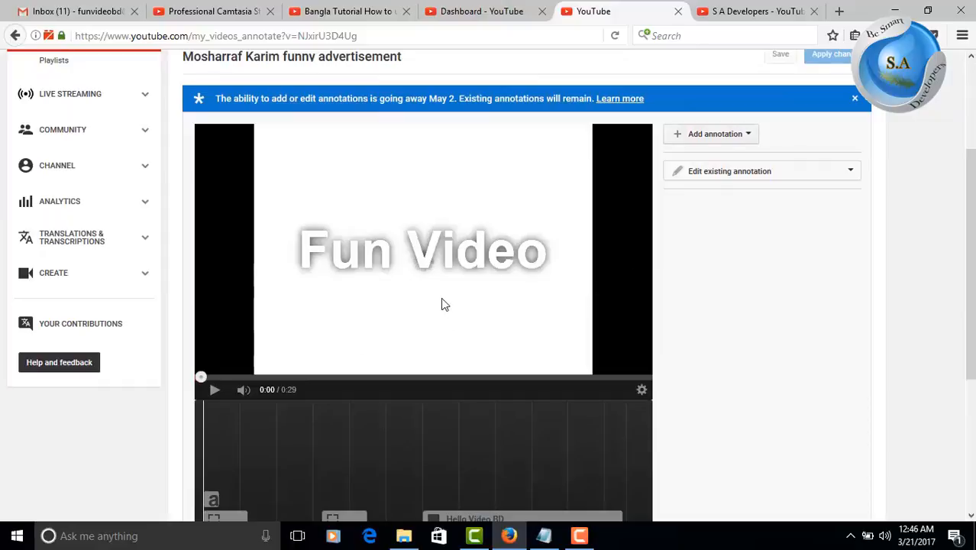
scroll(441, 304, "up", 2)
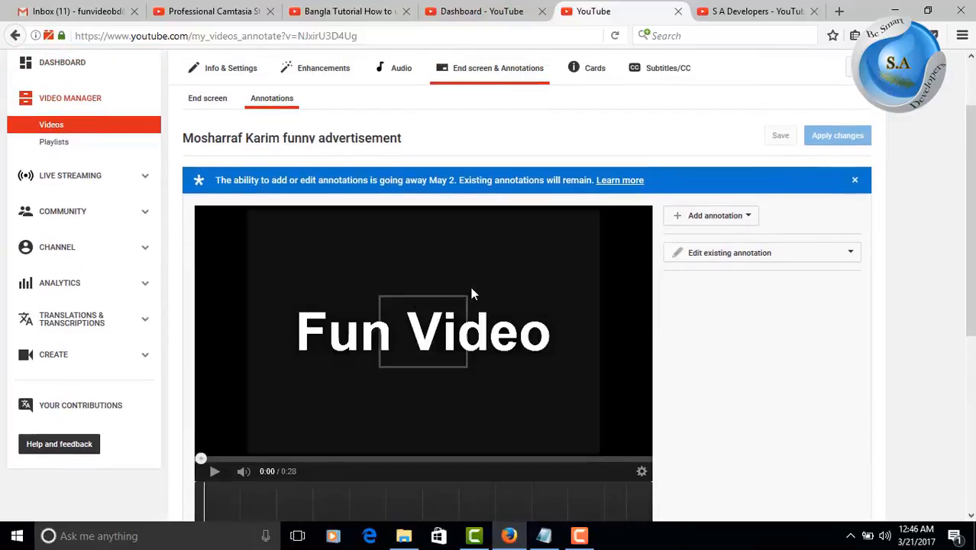
scroll(471, 291, "down", 2)
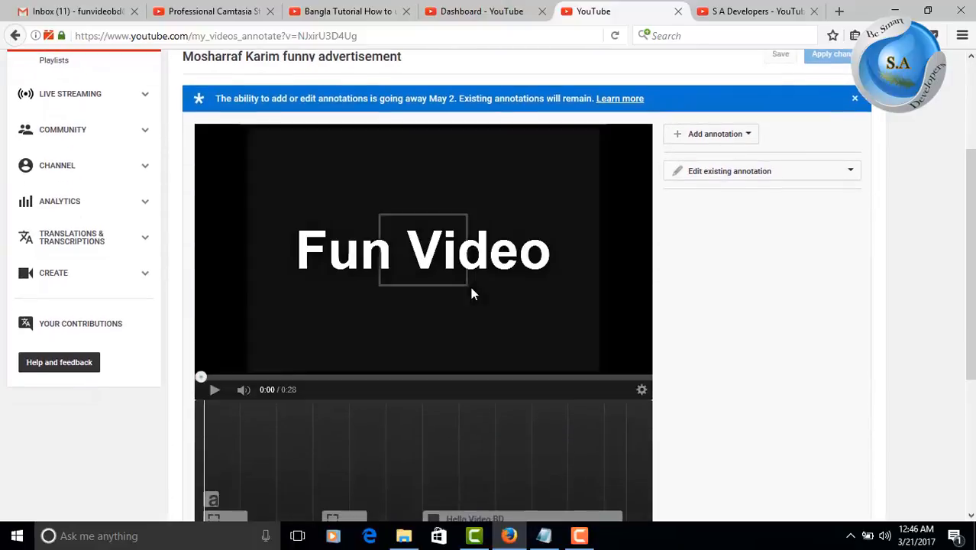
- Add a speech bubble annotation, place it in the upper right of the video frame and enlarge it toward the left
left_click(712, 139)
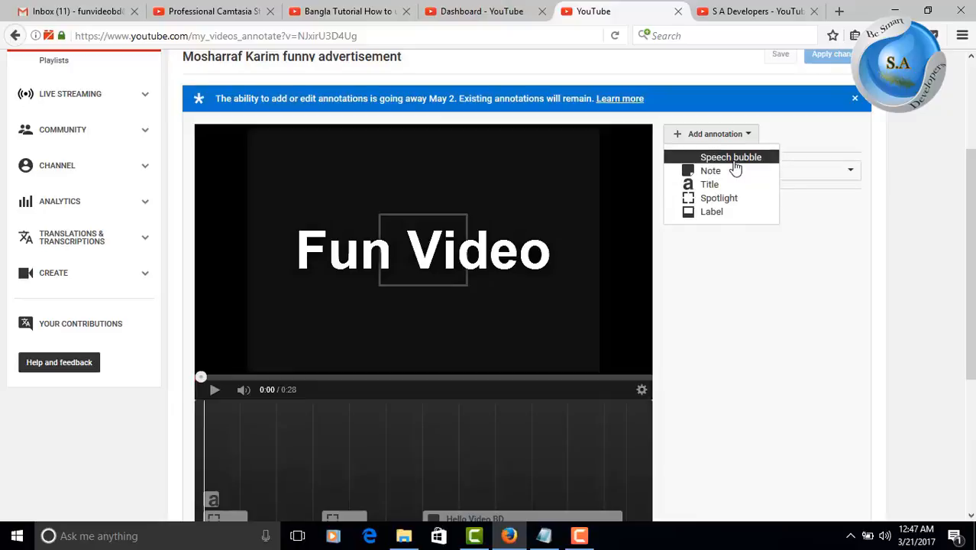
left_click(733, 161)
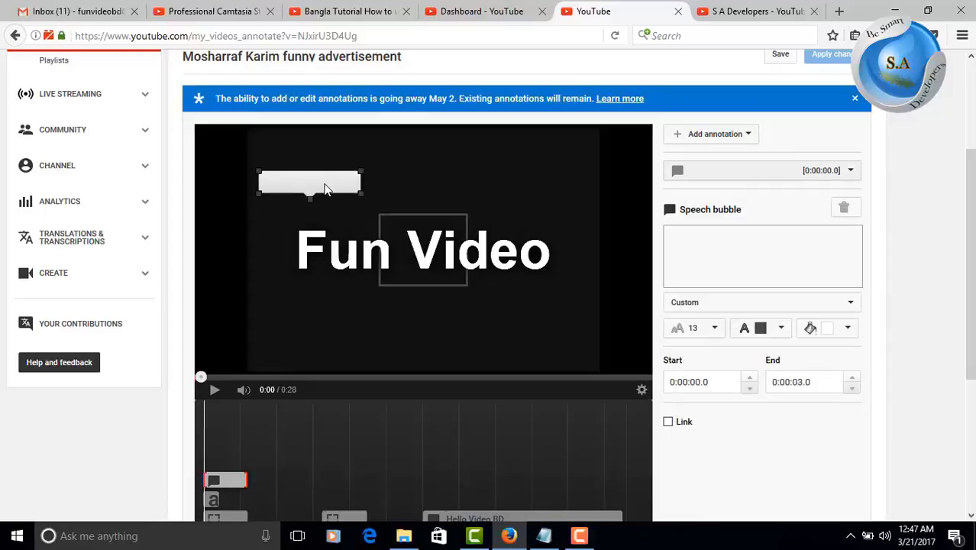
mouse_move(329, 185)
left_mouse_down()
mouse_move(541, 149)
mouse_move(566, 157)
left_mouse_up()
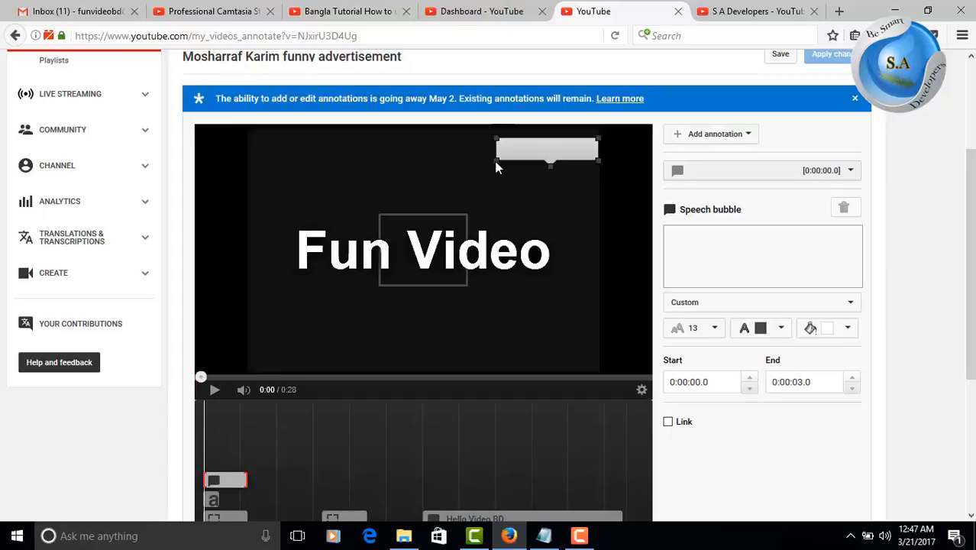
left_click_drag(497, 168, 433, 176)
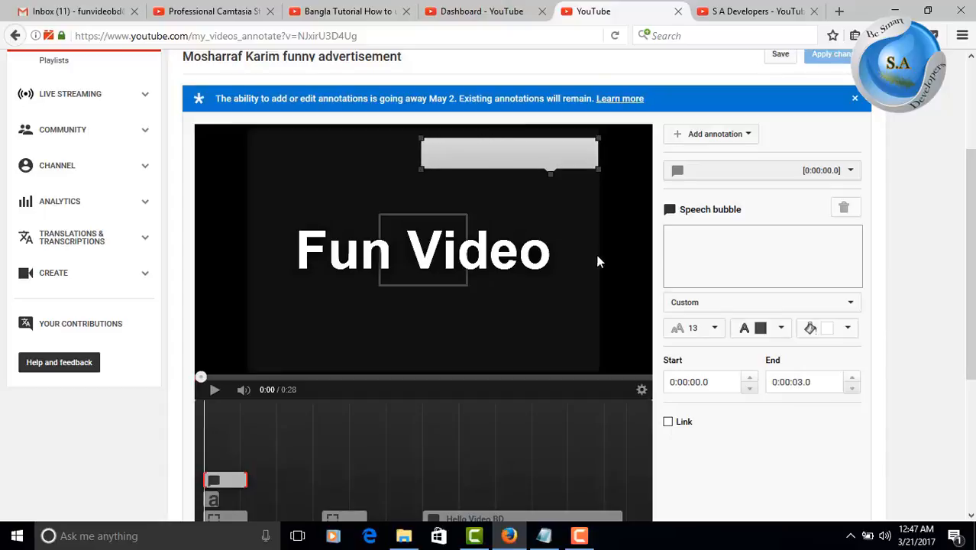
- Enter "New Funny Video" as the speech bubble's text and set its font size to 16
left_click(670, 249)
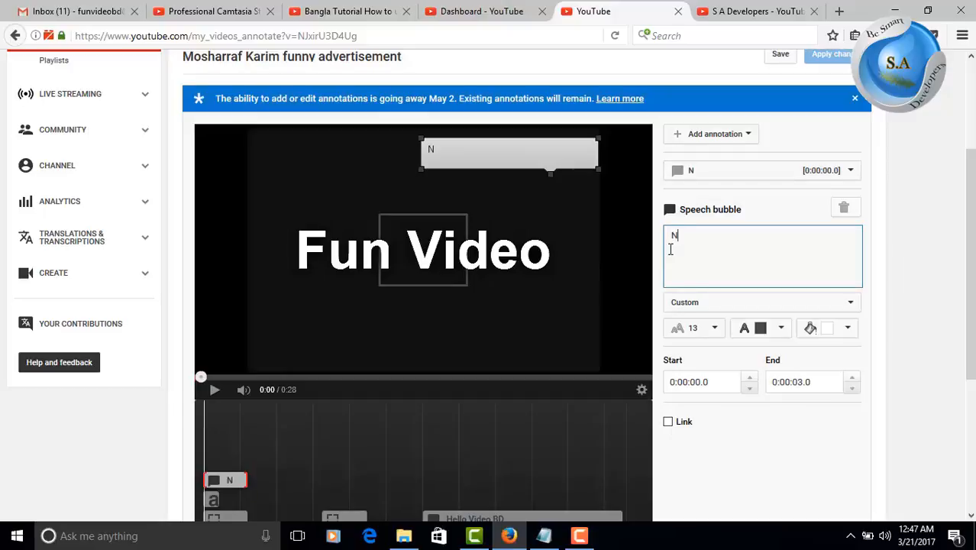
type("New Funny Video")
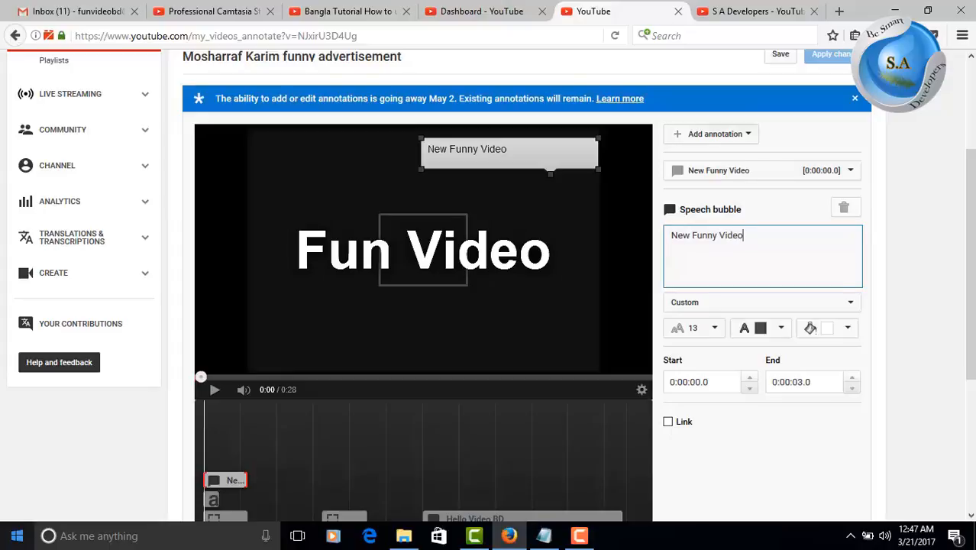
left_click(716, 331)
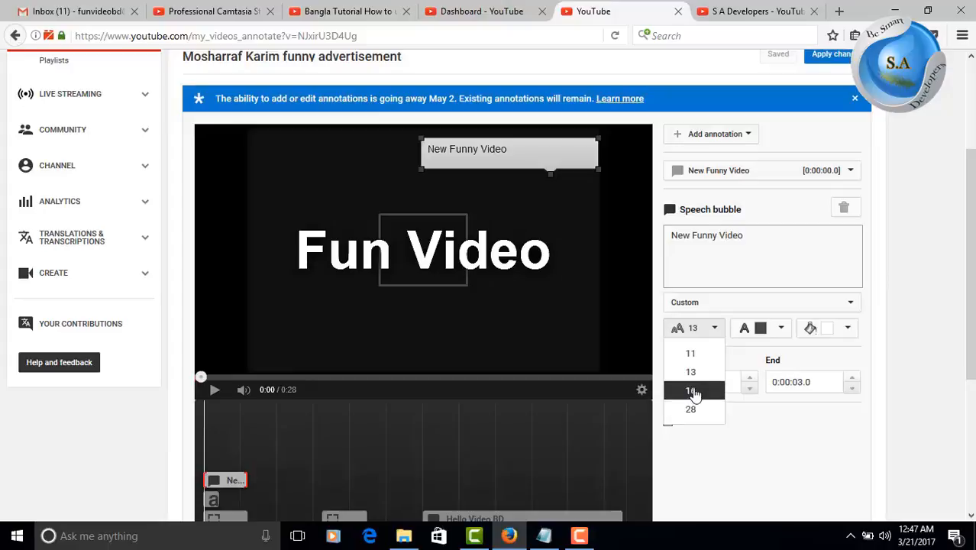
left_click(693, 391)
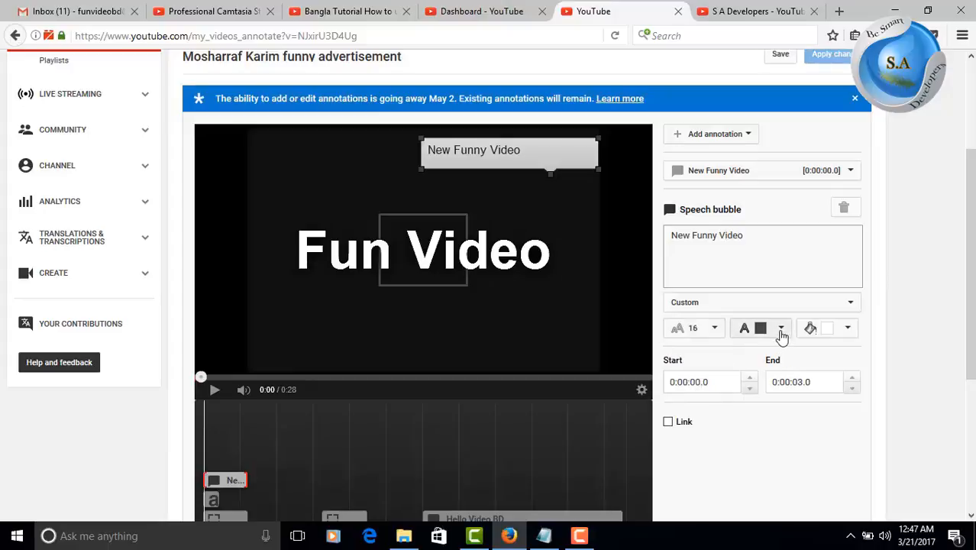
- Give the speech bubble a blue-violet background and white text
left_click(781, 330)
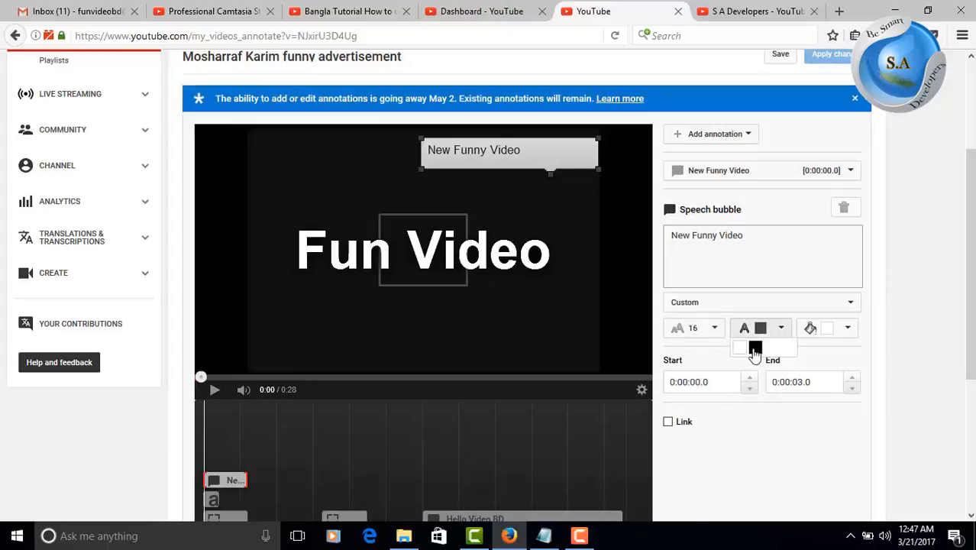
left_click(783, 330)
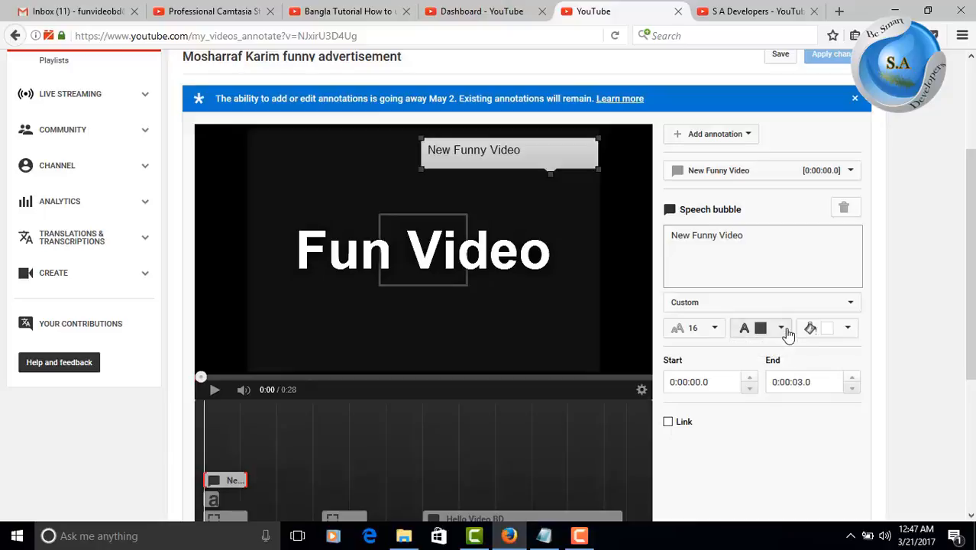
left_click(849, 330)
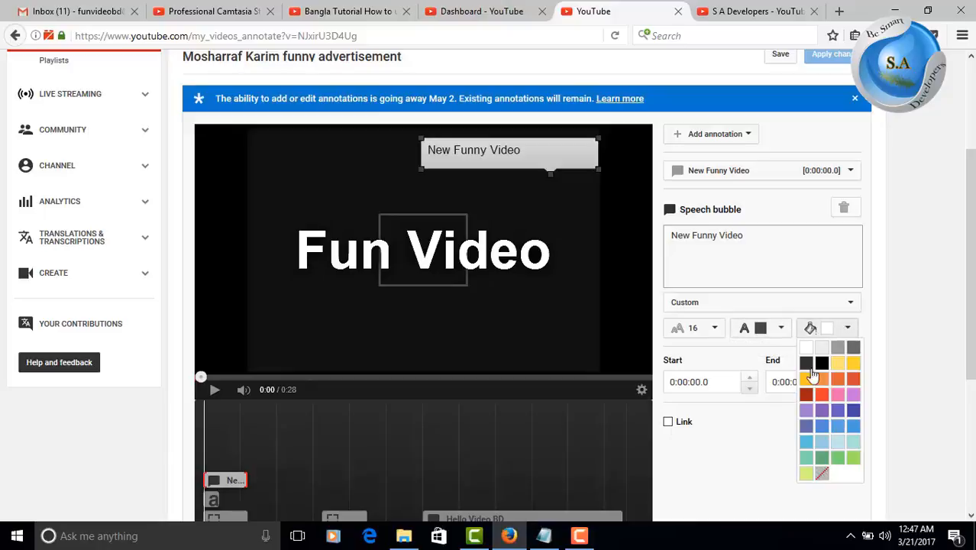
left_click(853, 411)
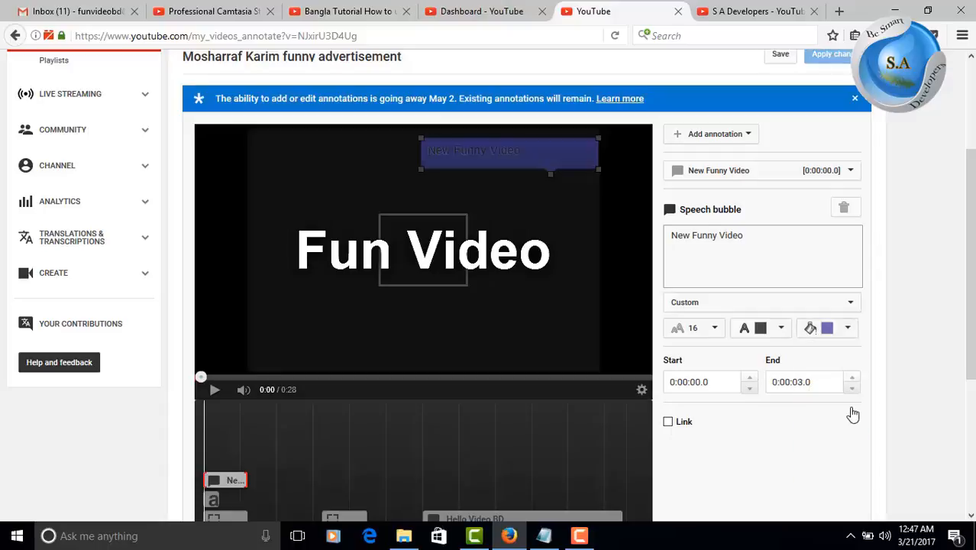
left_click(781, 330)
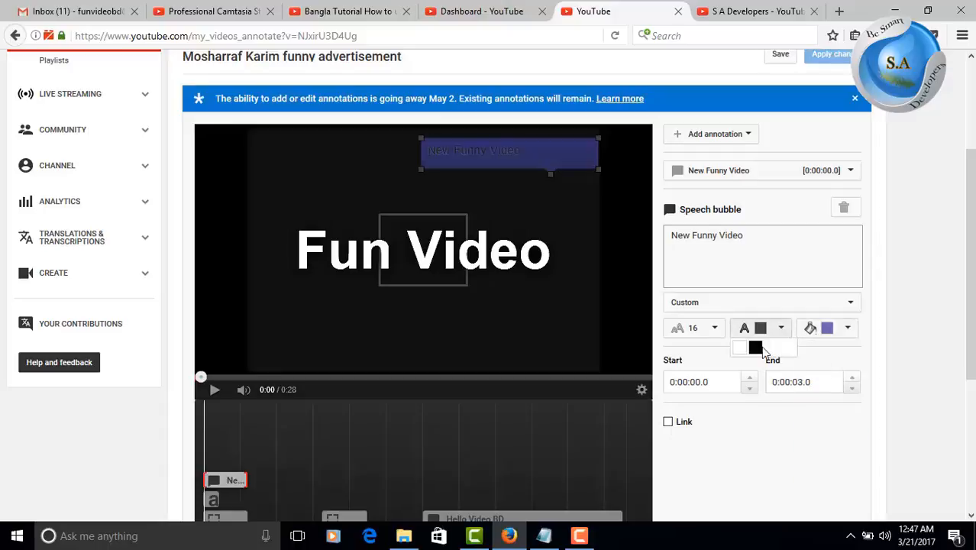
left_click(741, 350)
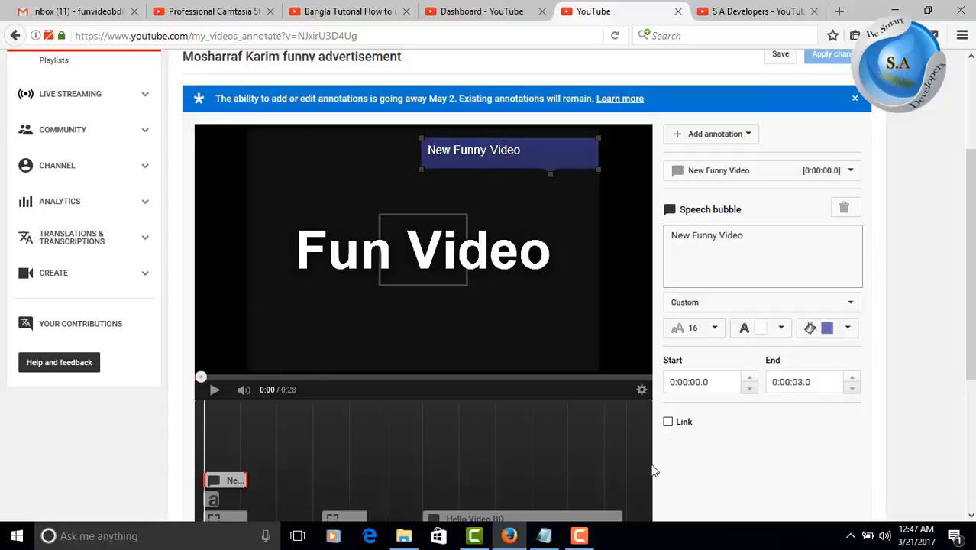
- Extend the speech bubble's duration on the timeline to the end of the video, at 0:00:28.7
scroll(810, 404, "down", 1)
scroll(807, 398, "down", 1)
scroll(711, 348, "up", 2)
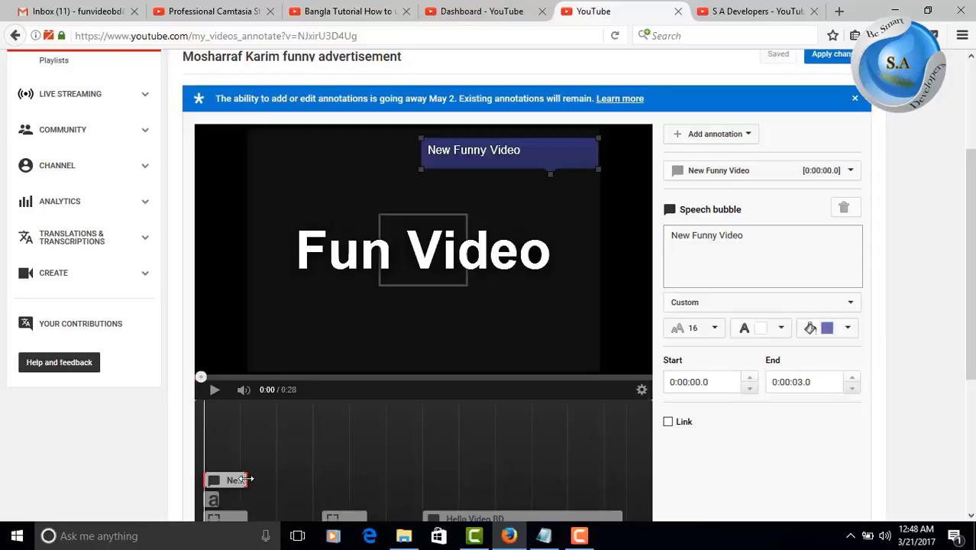
left_click_drag(256, 478, 682, 463)
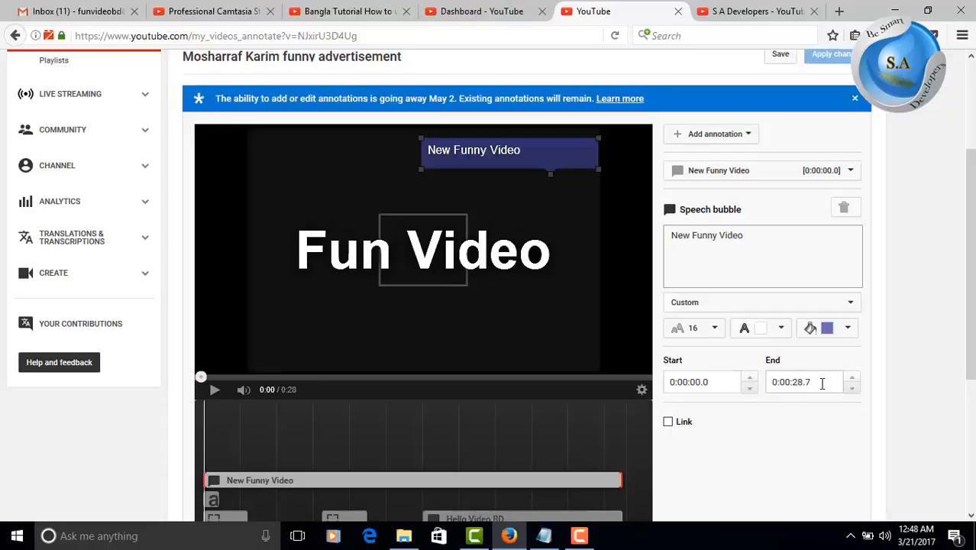
- Look over the annotation settings and the keyboard shortcuts tutorial's video page, then return to the annotation editor
scroll(823, 394, "down", 2)
scroll(823, 393, "up", 2)
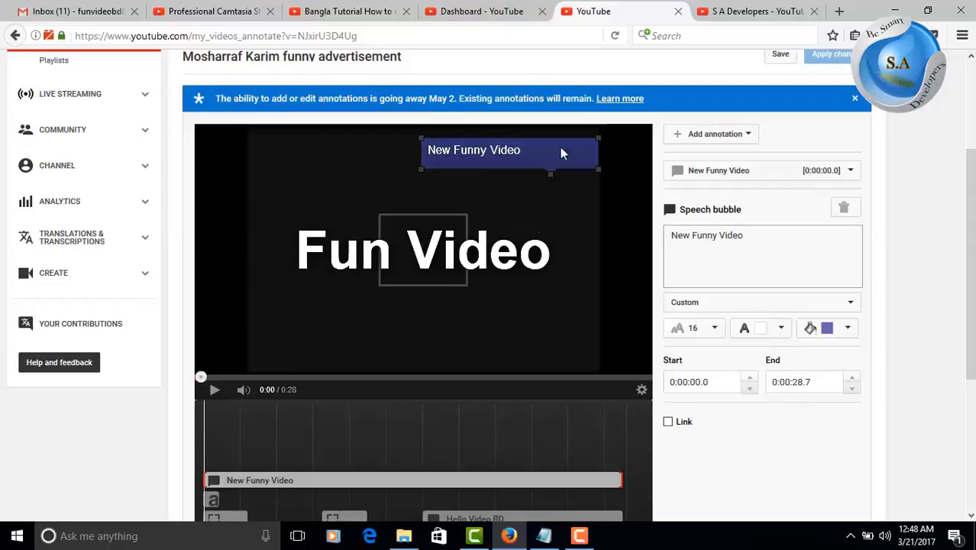
left_click(359, 13)
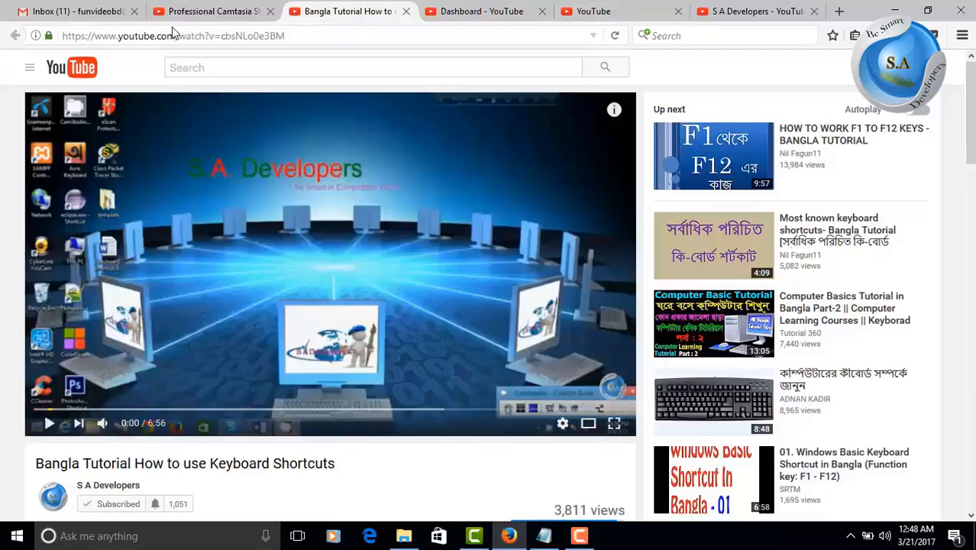
left_click(598, 14)
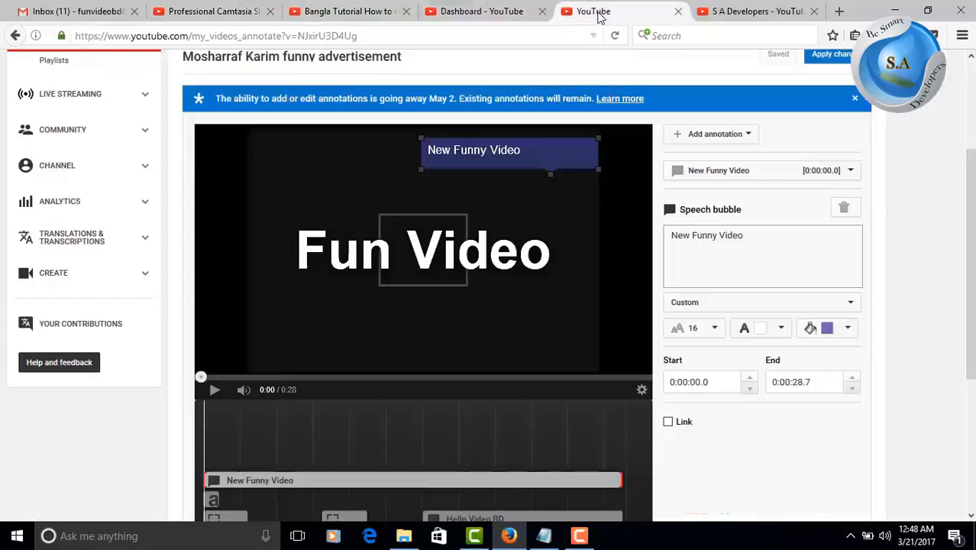
- Open the video "So amzaming fun in hindu" from the Fun Video bd channel page in a new tab and pause it
left_click(726, 12)
left_click(47, 126)
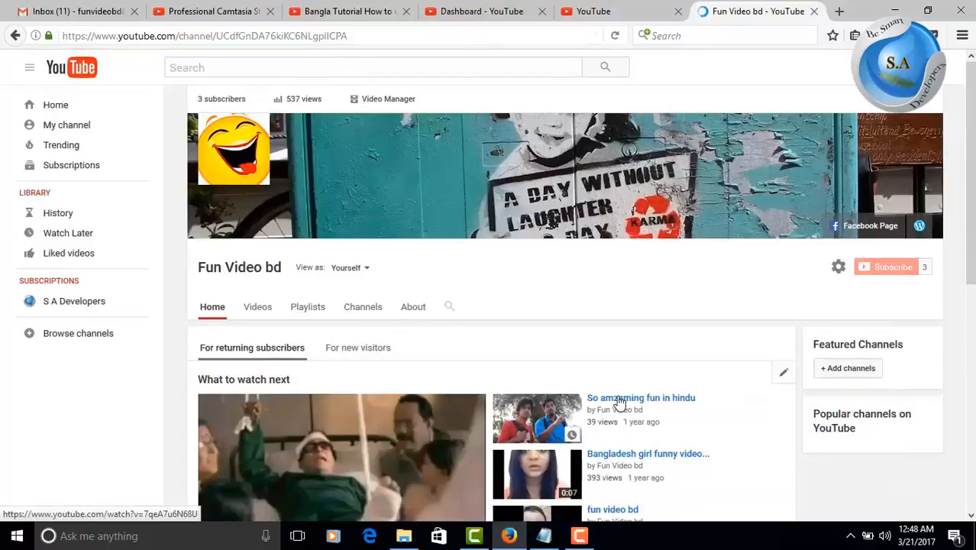
middle_click(622, 399)
left_click(746, 12)
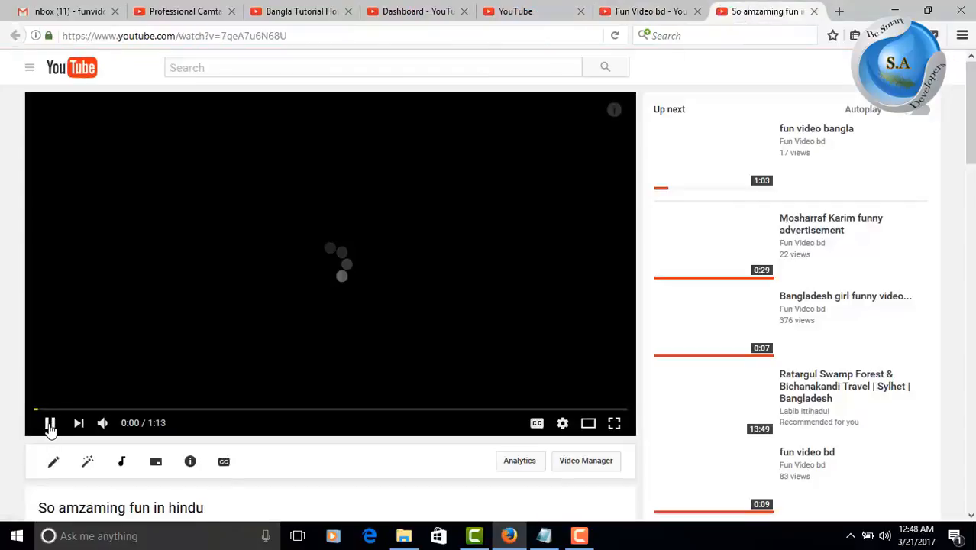
left_click(50, 423)
- Copy the share link of the "So amzaming fun in hindu" video
scroll(206, 328, "down", 5)
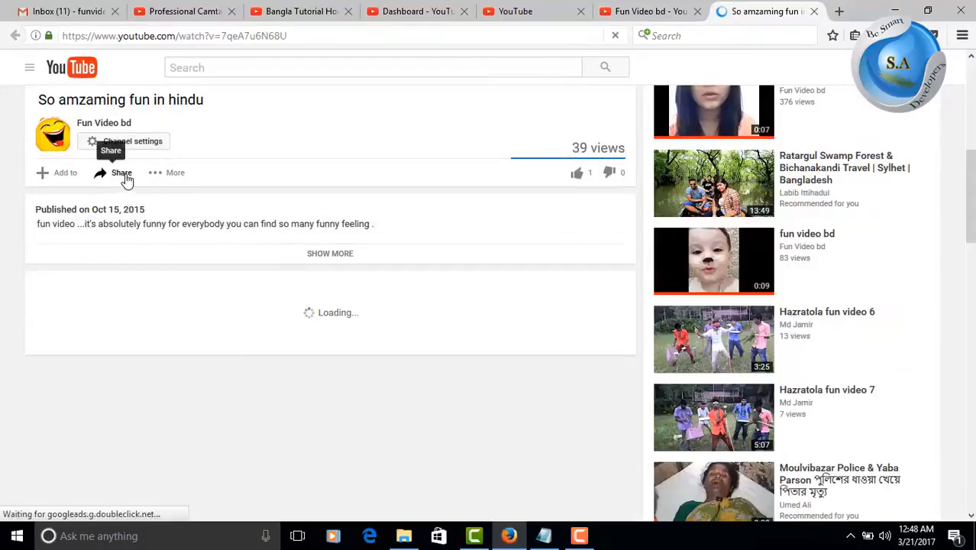
left_click(118, 173)
right_click(186, 282)
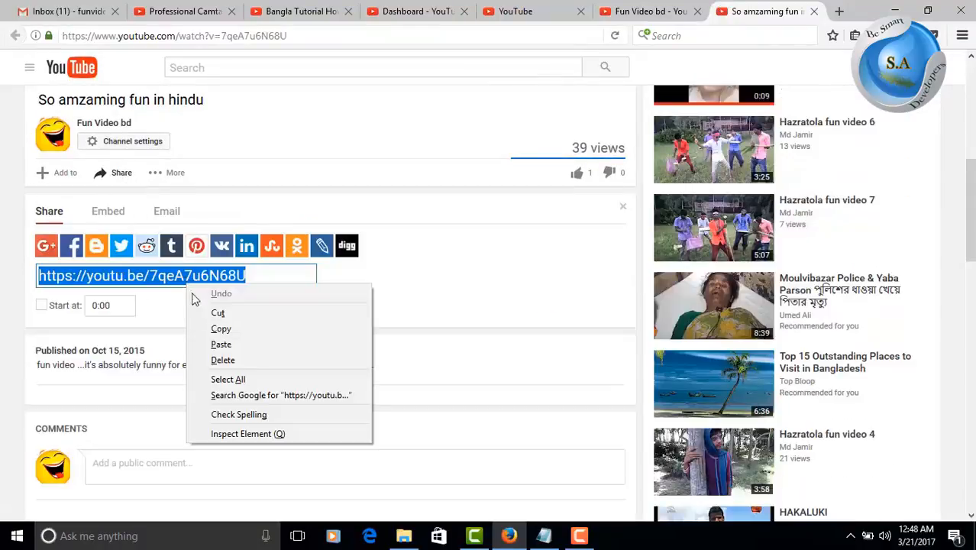
left_click(220, 327)
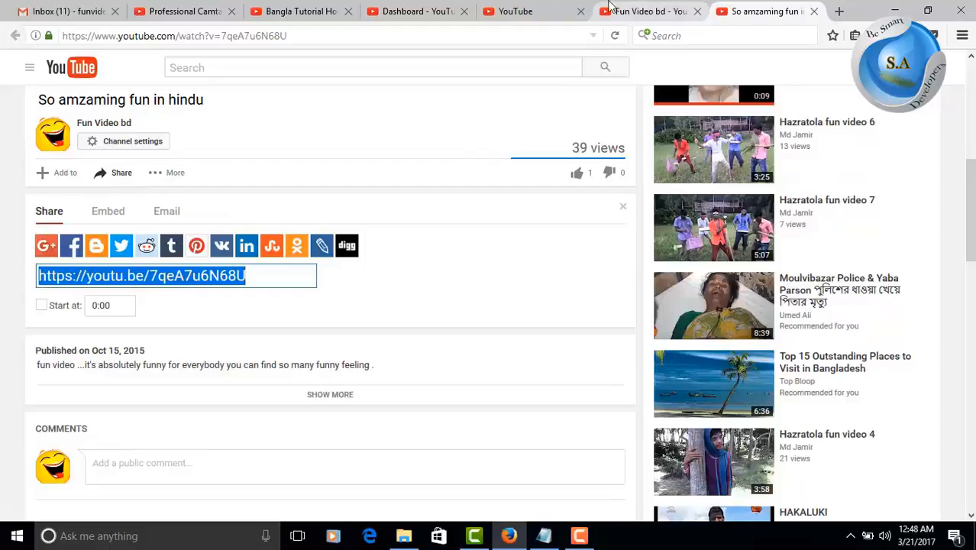
left_click(537, 14)
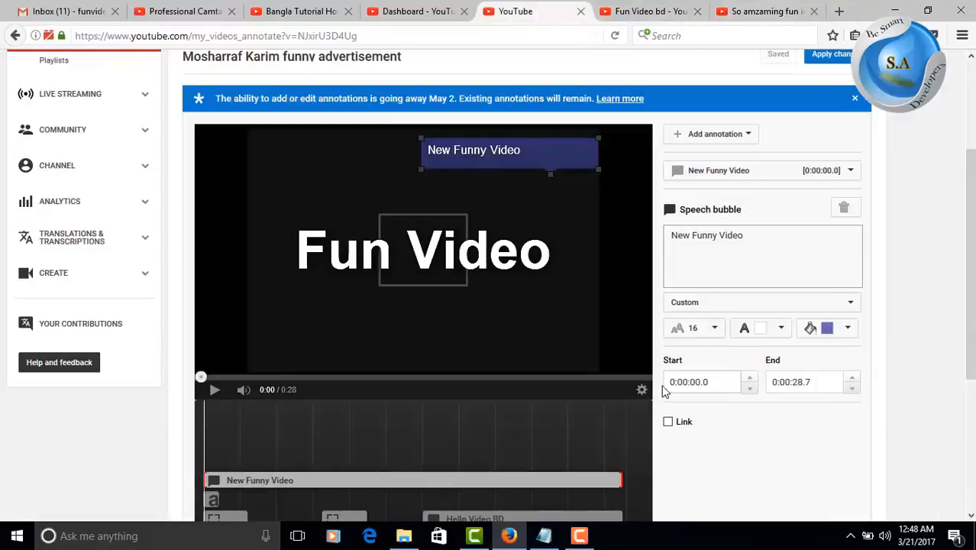
scroll(665, 367, "down", 2)
left_click(668, 341)
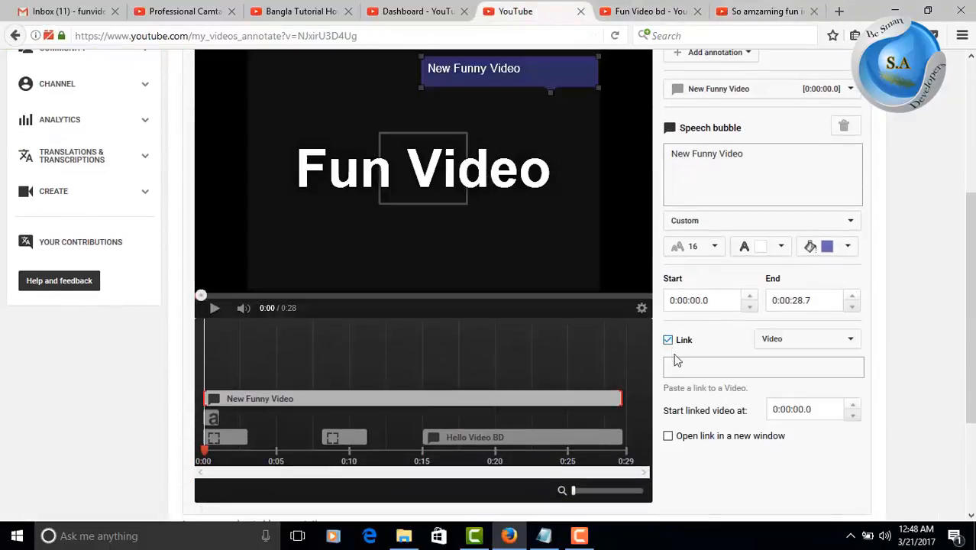
left_click(702, 368)
key("ctrl+v")
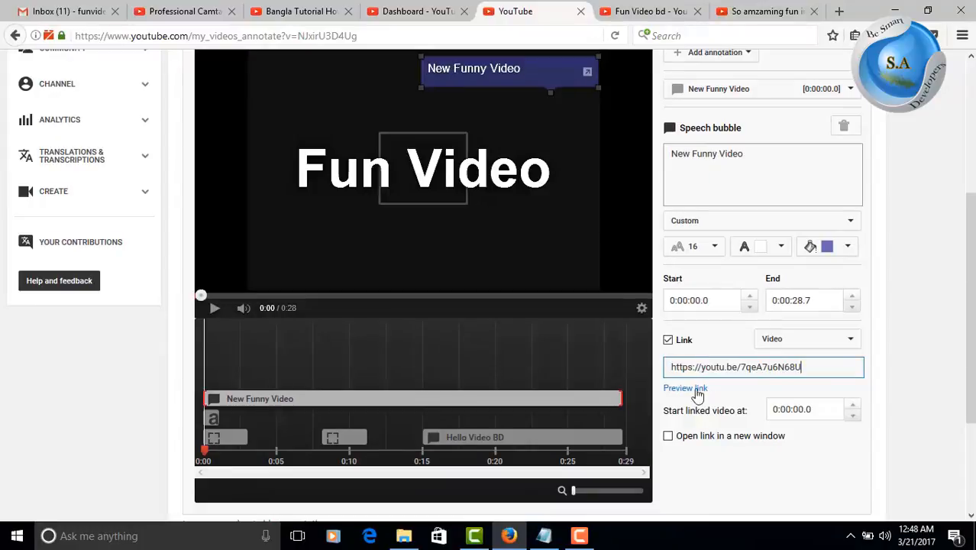
scroll(691, 386, "down", 2)
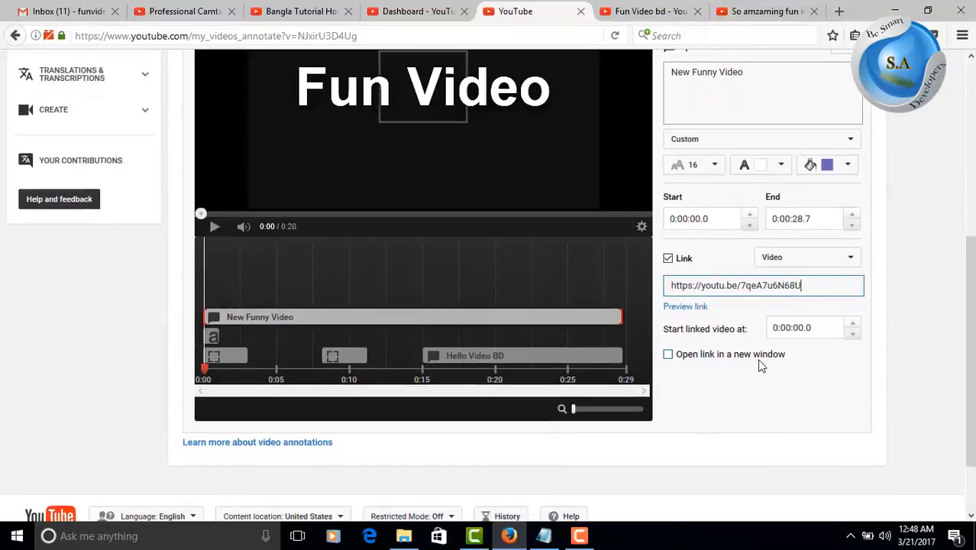
left_click(669, 355)
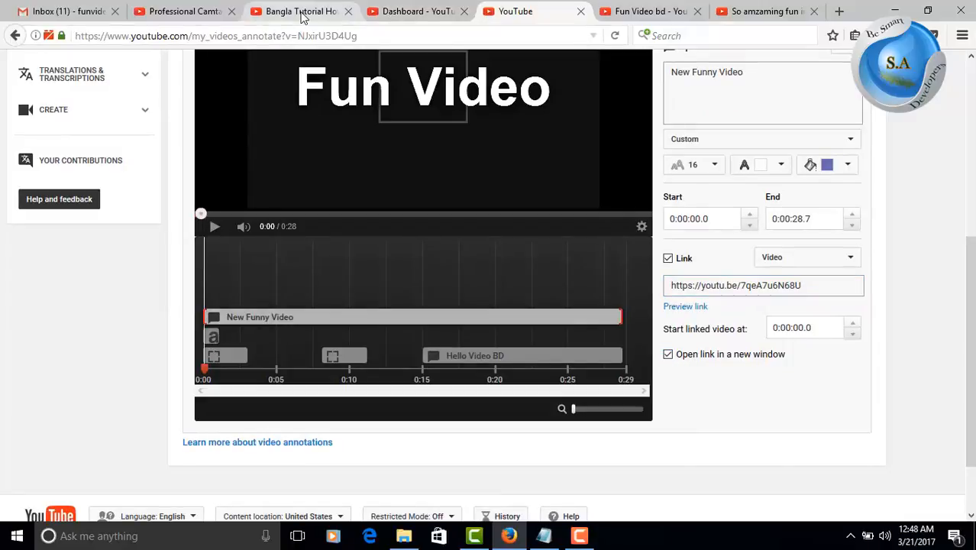
- Examine the keyboard shortcuts and Camtasia tutorial videos as annotation examples, and revisit the linked video and channel pages
left_click(303, 16)
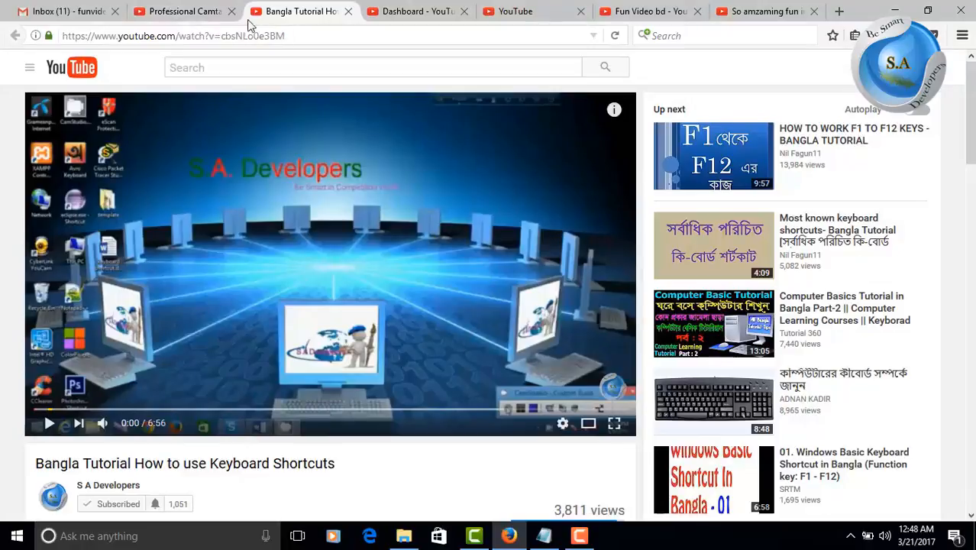
left_click(181, 13)
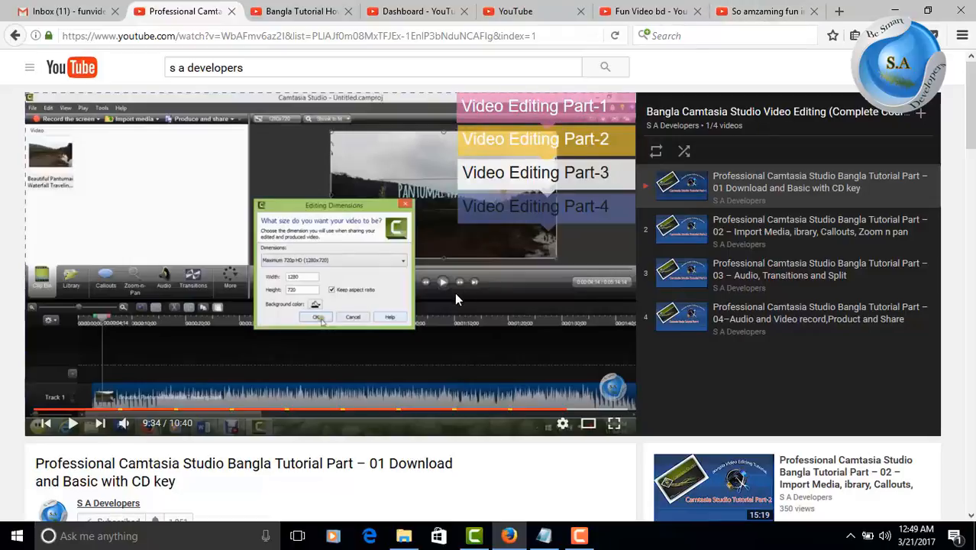
left_click(745, 15)
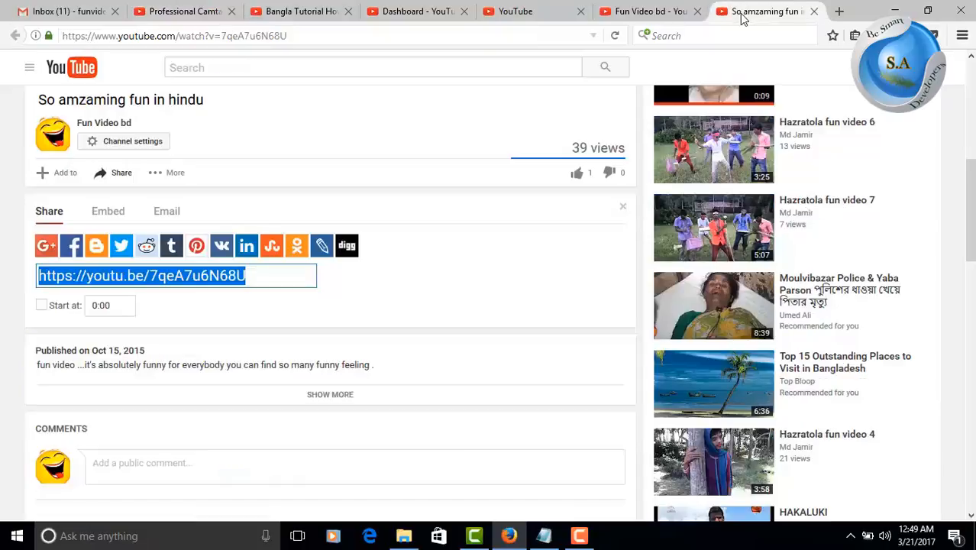
left_click(649, 11)
- Return to the annotation editor and apply the annotation changes to the video
left_click(532, 14)
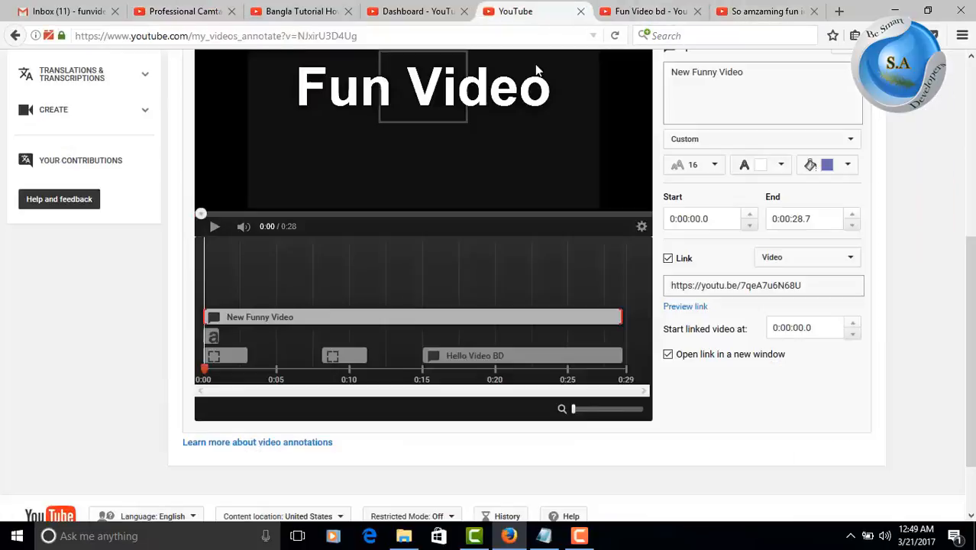
scroll(704, 410, "up", 5)
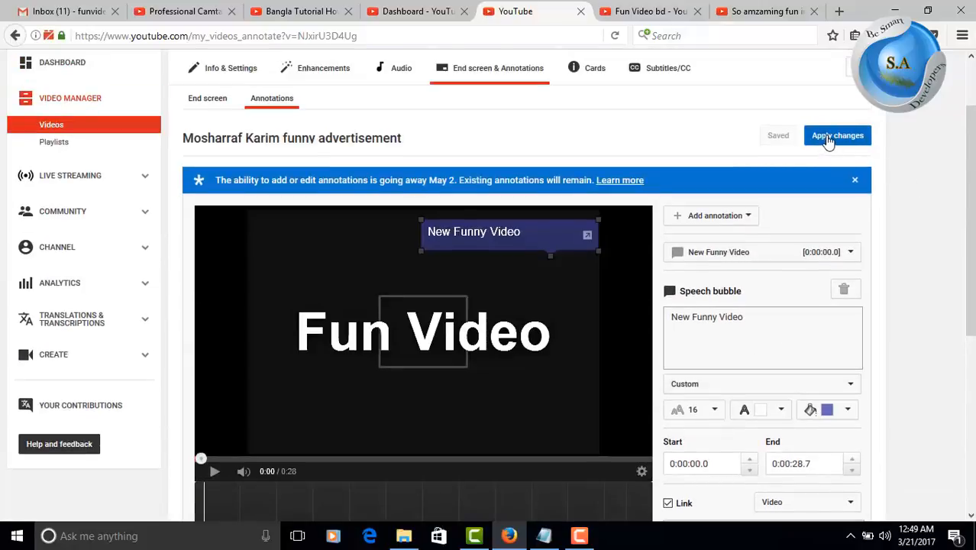
left_click(829, 142)
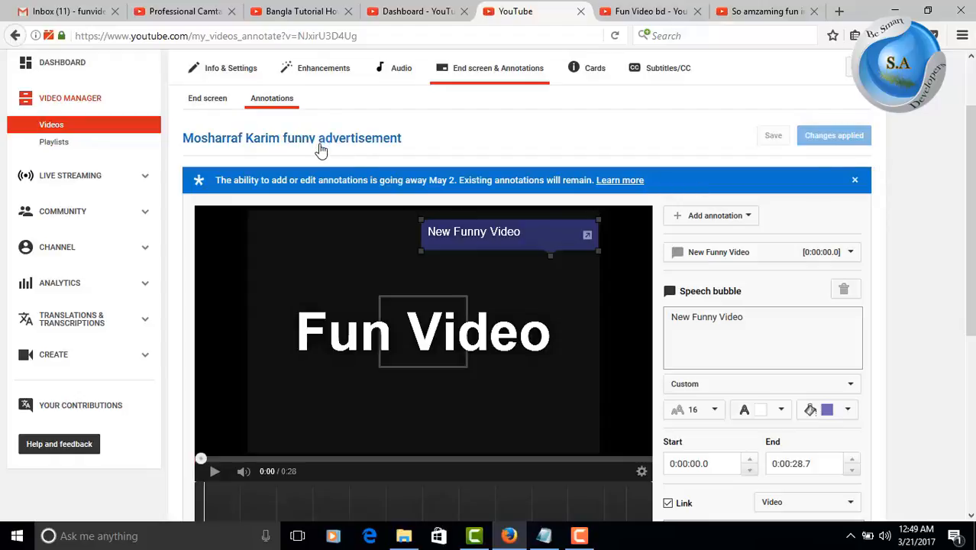
- Play the annotated video, test the "New Funny Video" speech bubble's link, and close both video pages
left_click(325, 143)
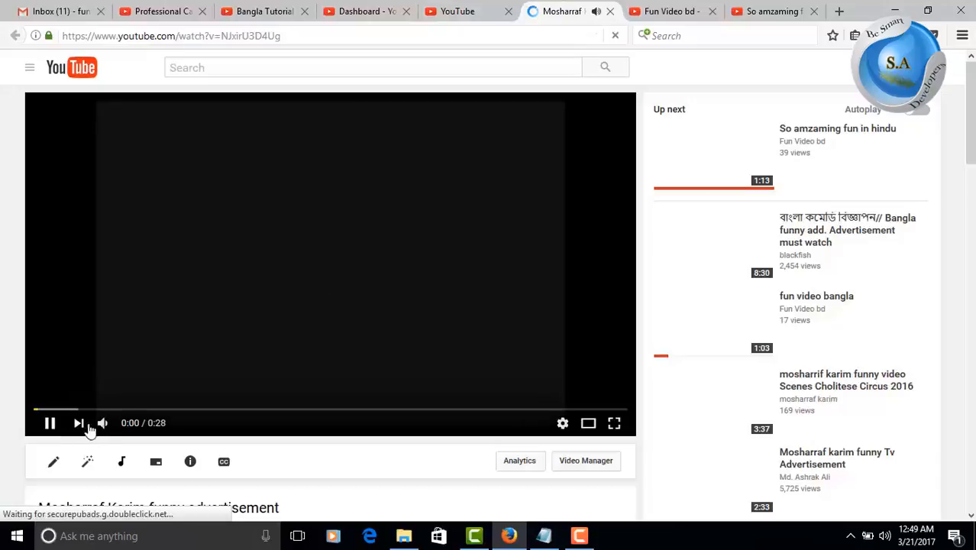
left_click(49, 422)
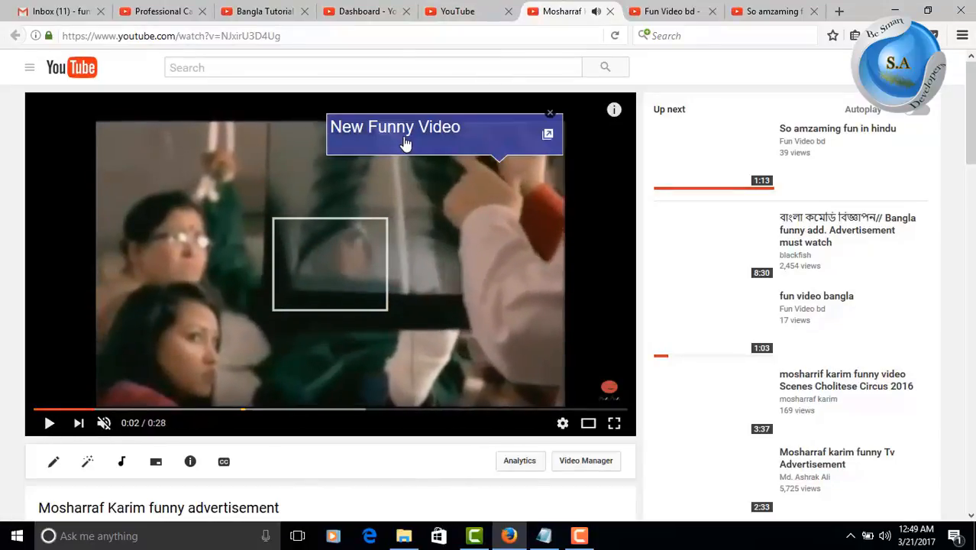
left_click(407, 146)
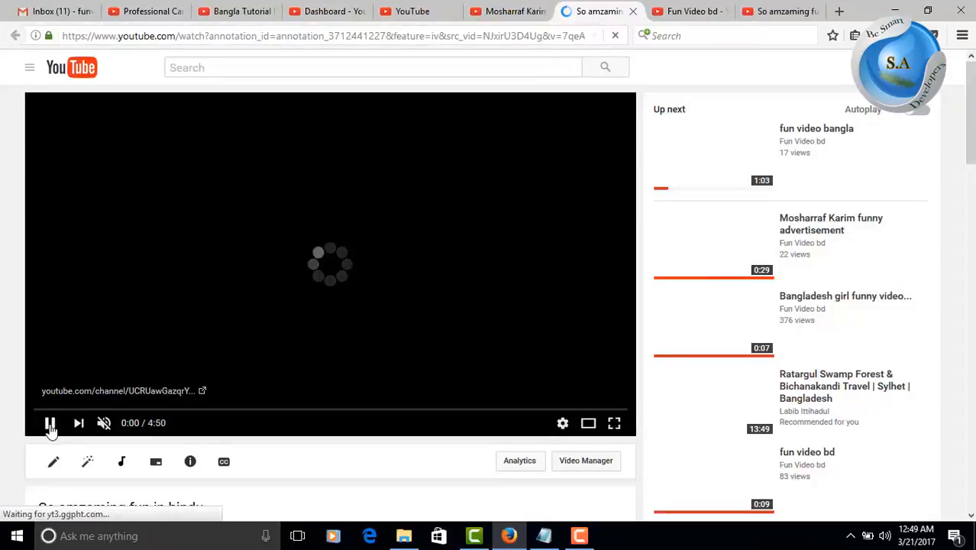
left_click(634, 12)
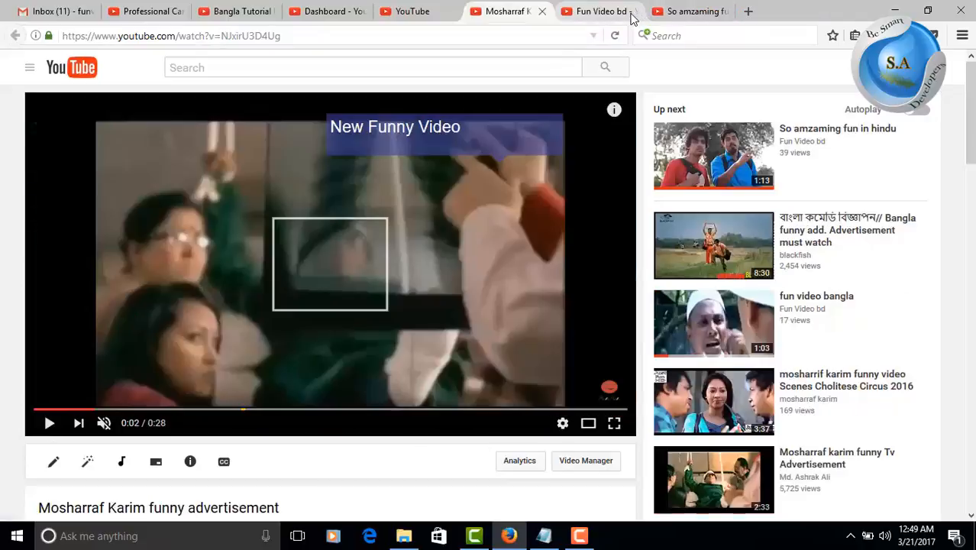
left_click(542, 13)
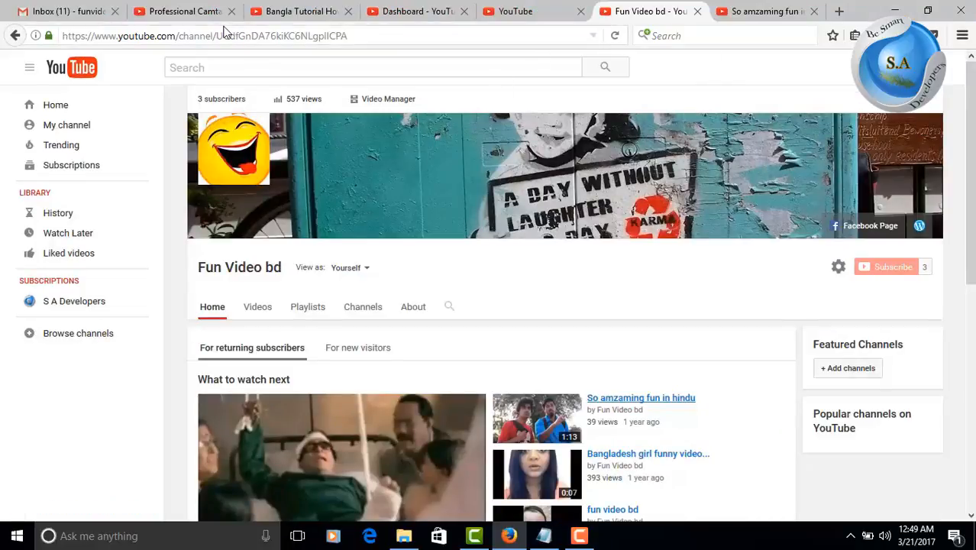
- Examine the info card on the "Bangla Tutorial How to use Keyboard Shortcuts" video
left_click(291, 10)
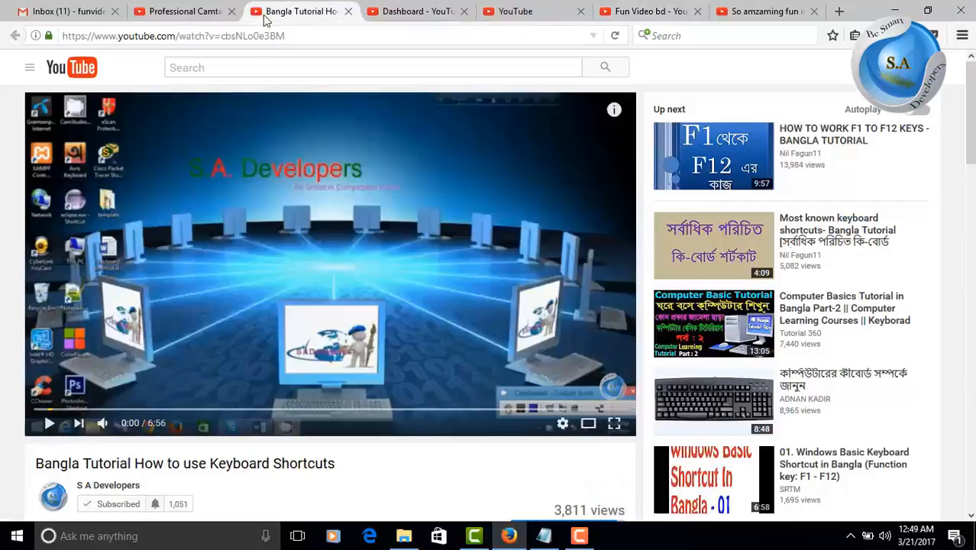
left_click(615, 113)
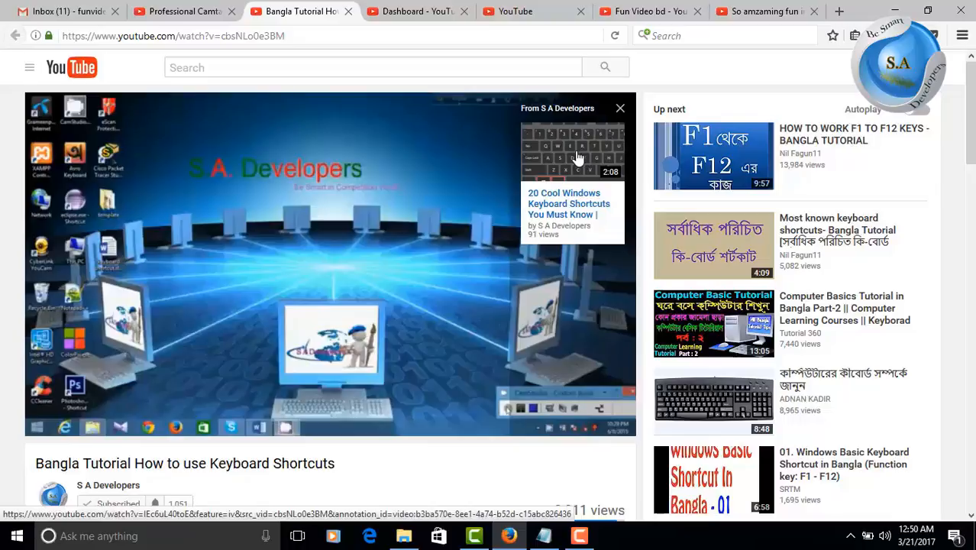
- Open the cards editor for the "So amzaming fun in hindu" video from the dashboard and pause its preview
left_click(428, 9)
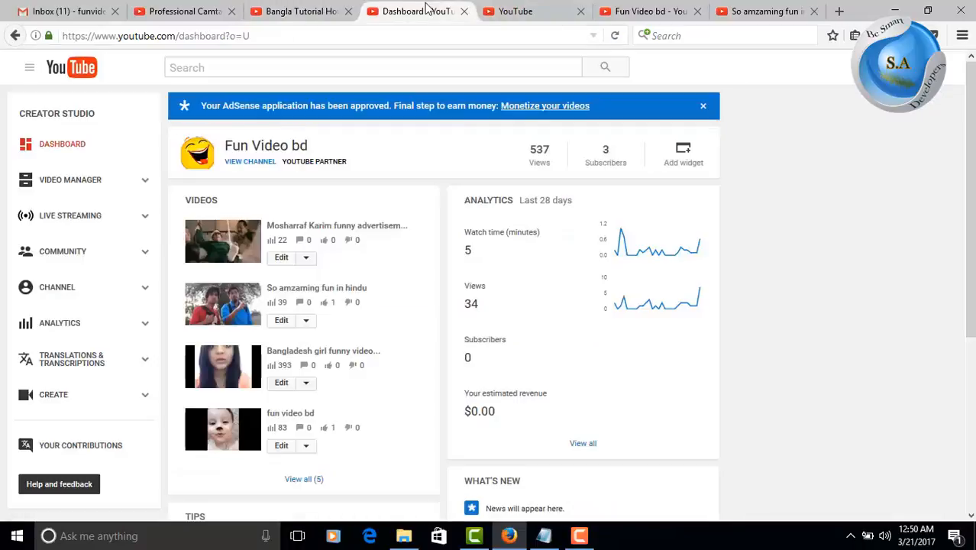
middle_click(282, 321)
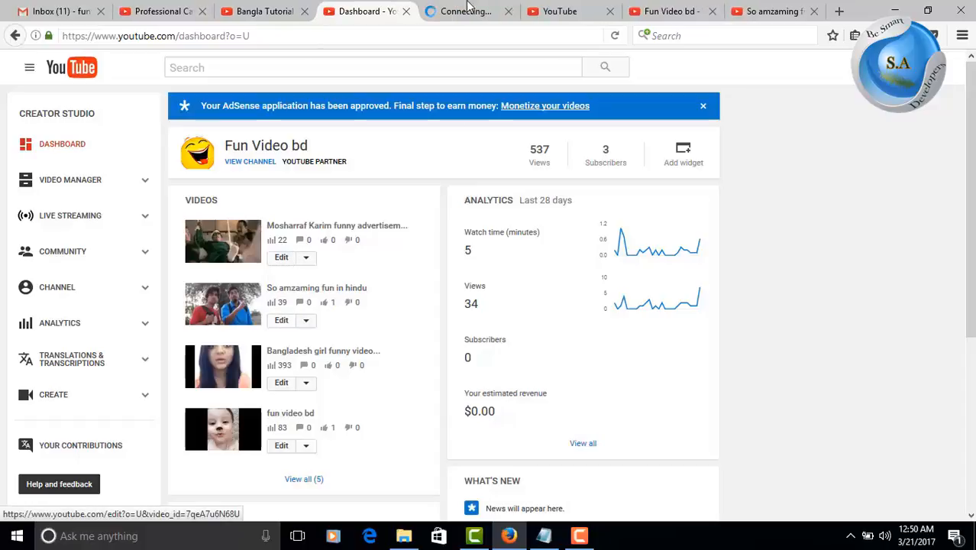
left_click(470, 17)
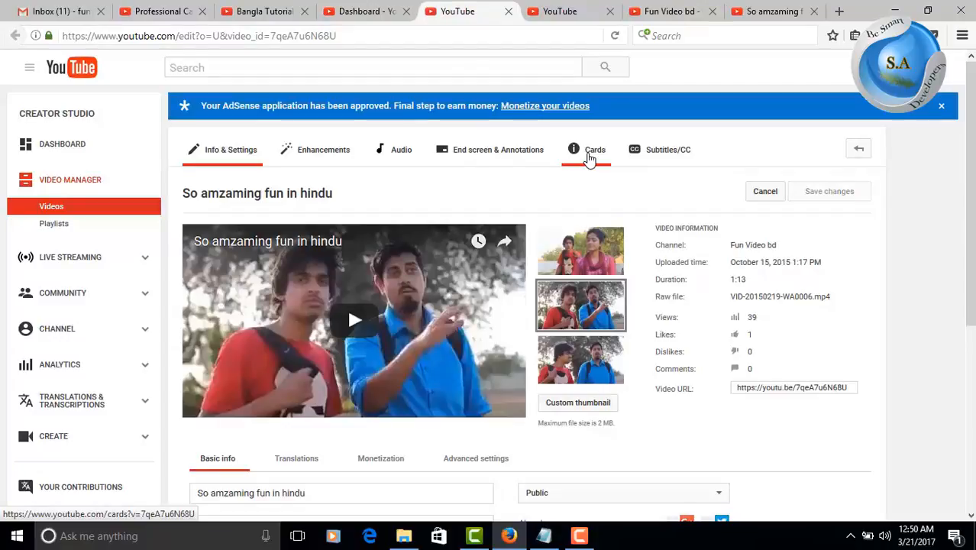
left_click(589, 153)
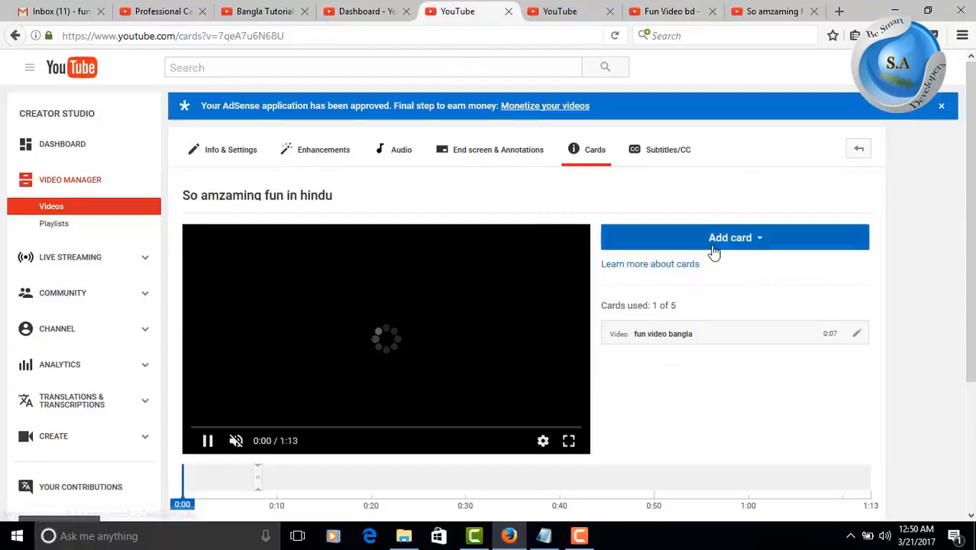
left_click(208, 442)
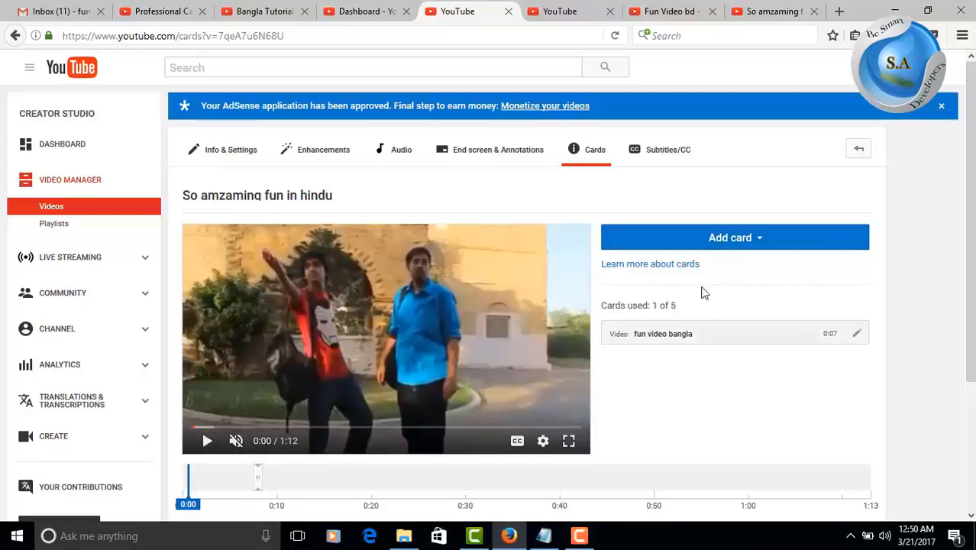
- Add a video card promoting the uploaded "fun video bd" at 0:00 of "So amzaming fun in hindu"
left_click(737, 240)
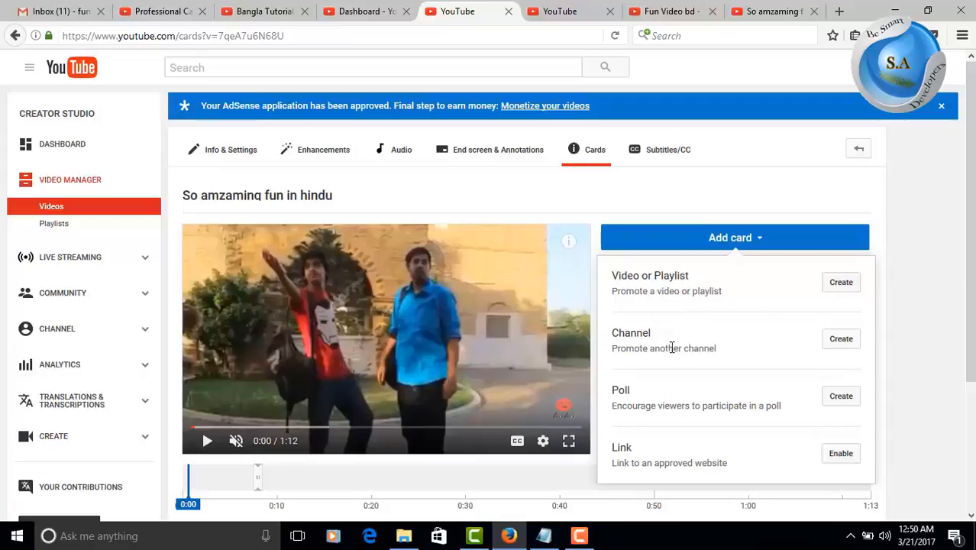
scroll(768, 311, "down", 2)
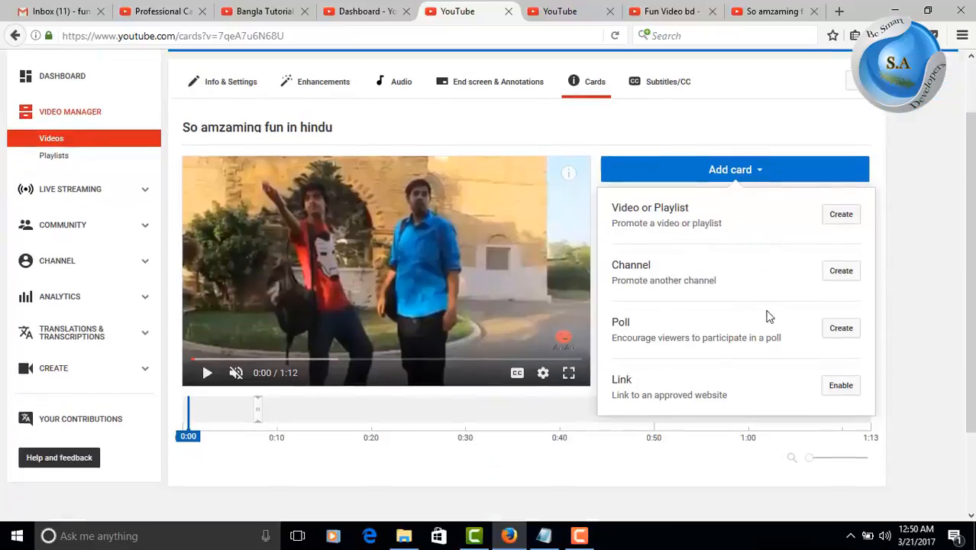
scroll(773, 306, "up", 2)
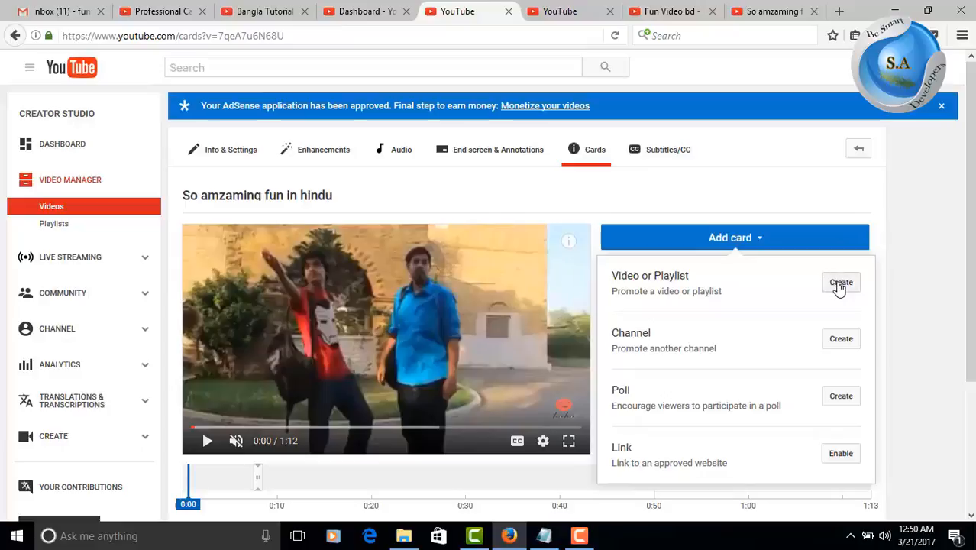
left_click(841, 284)
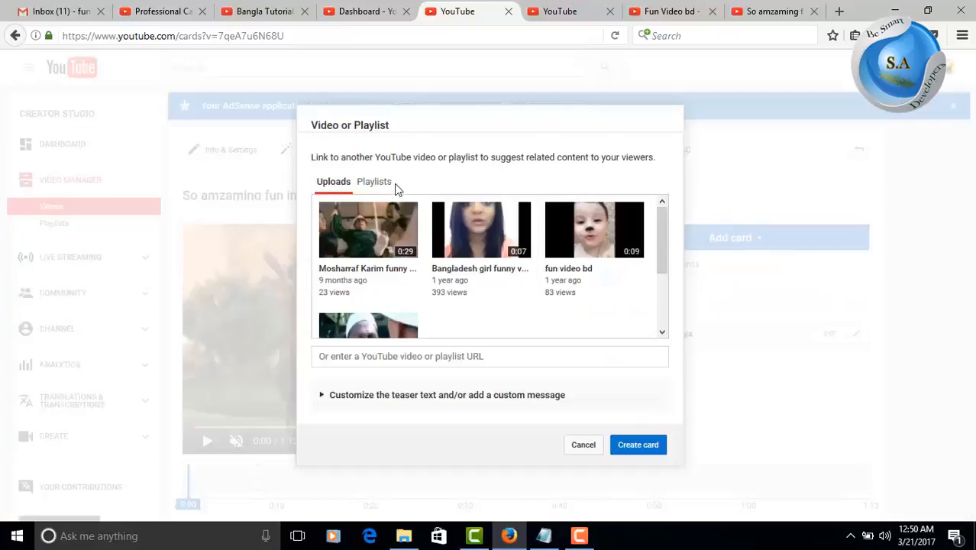
left_click(375, 183)
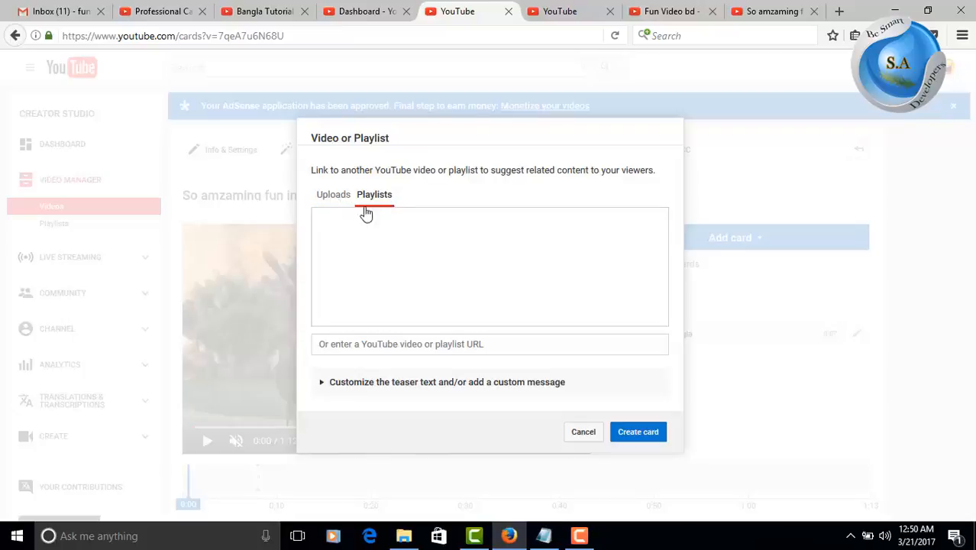
left_click(335, 197)
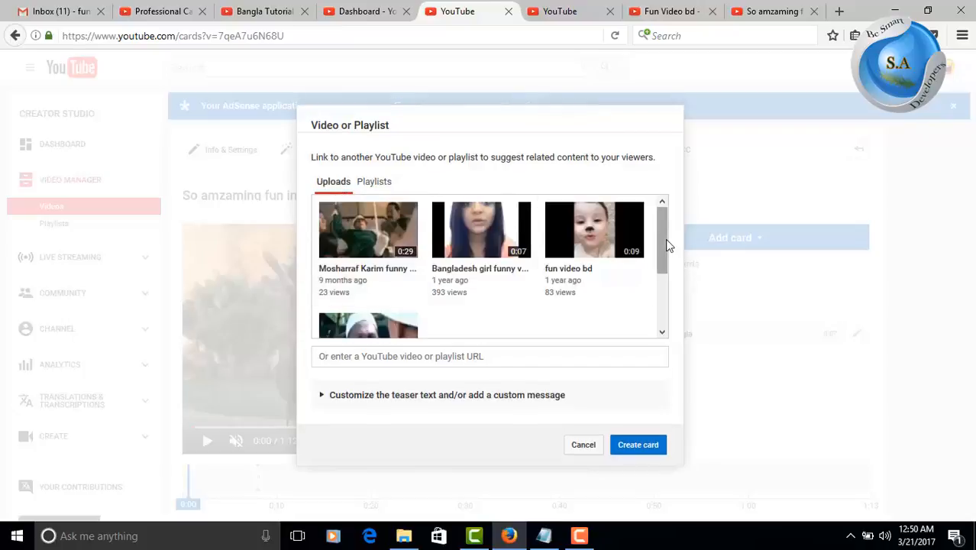
left_click_drag(667, 244, 632, 253)
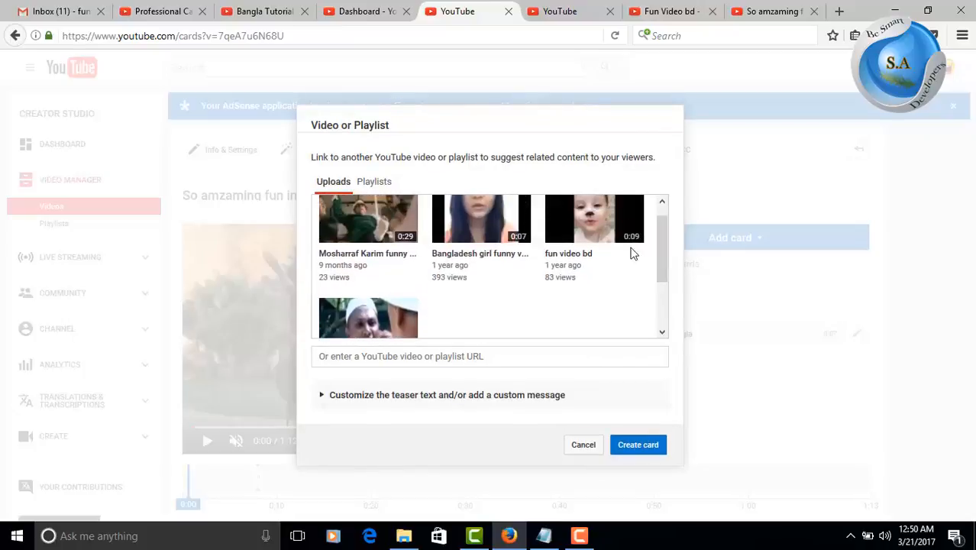
left_click(575, 240)
left_click(632, 443)
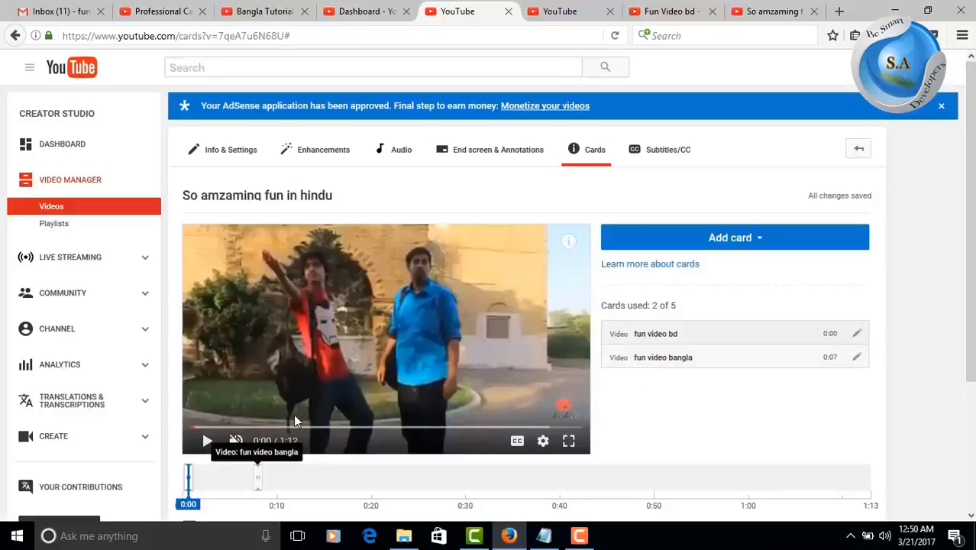
- Play "So amzaming fun in hindu" on its watch page to check the suggested video cards, and pause it
left_click(272, 201)
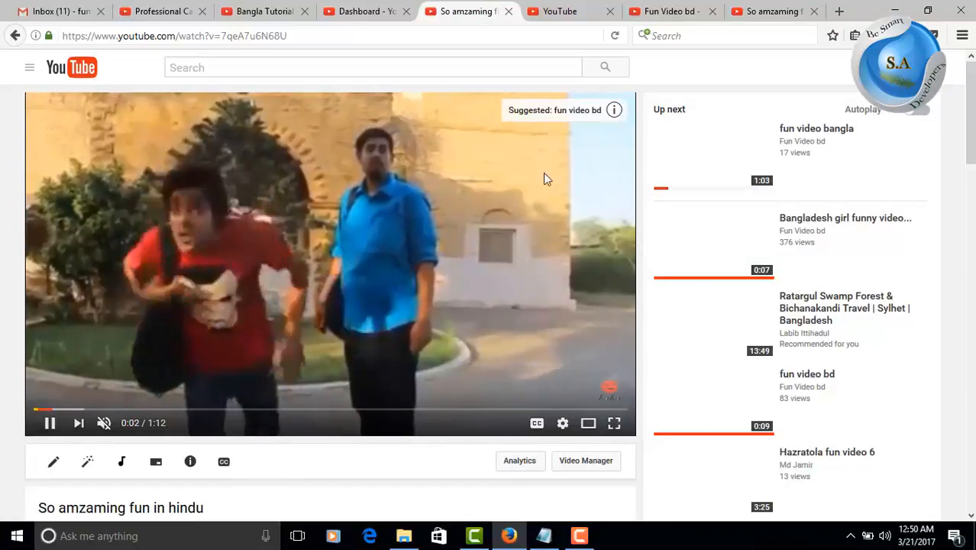
left_click(617, 118)
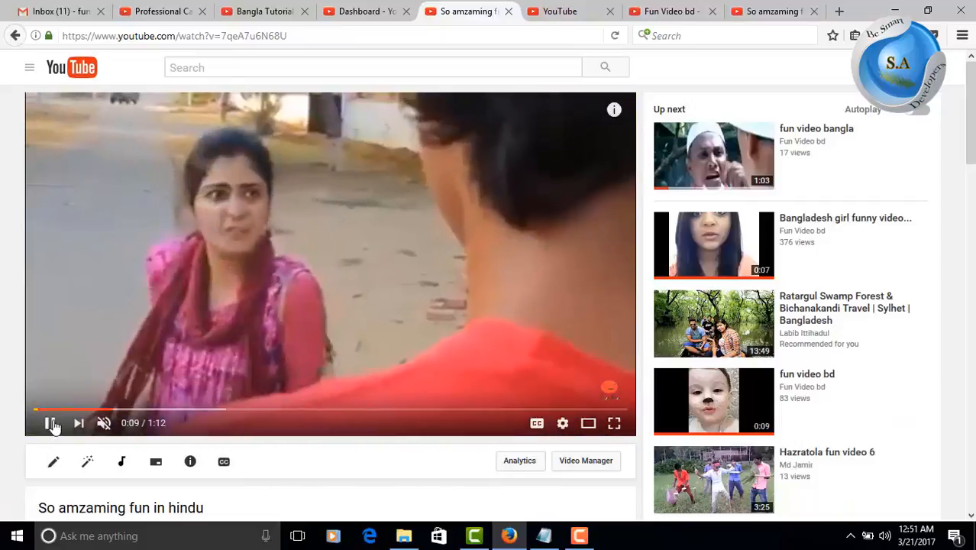
left_click(50, 424)
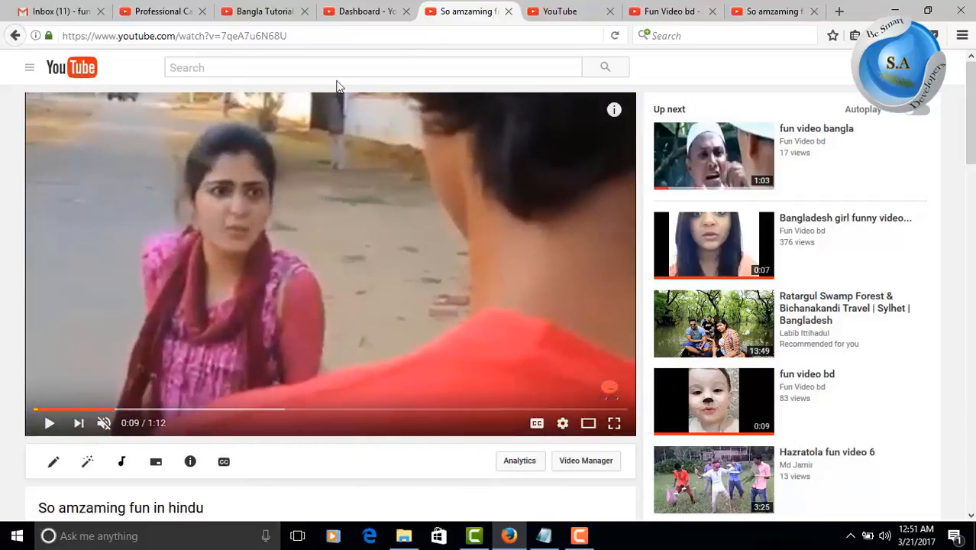
- Open the S A Developers channel page from the Professional Camtasia Studio Bangla Tutorial Part 01 video
left_click(157, 12)
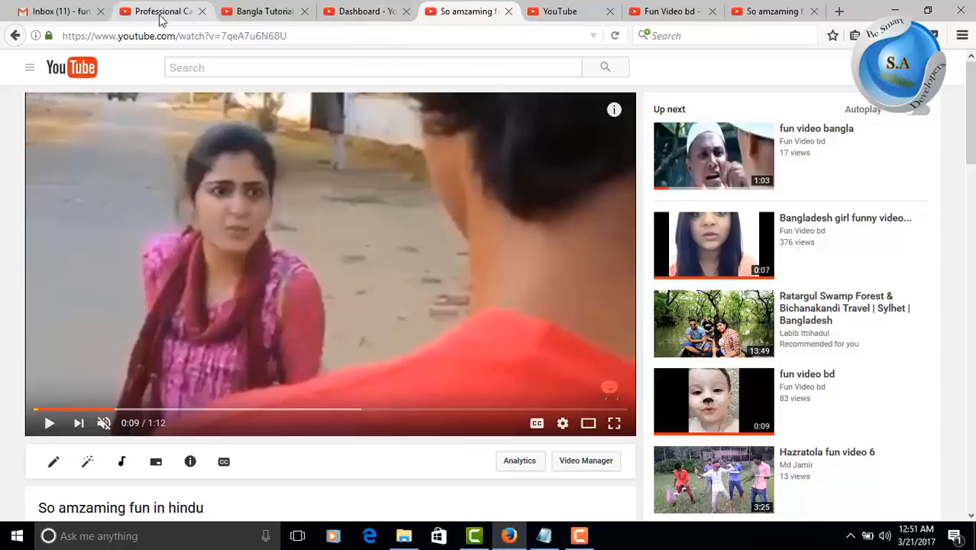
scroll(190, 434, "down", 2)
scroll(190, 433, "down", 1)
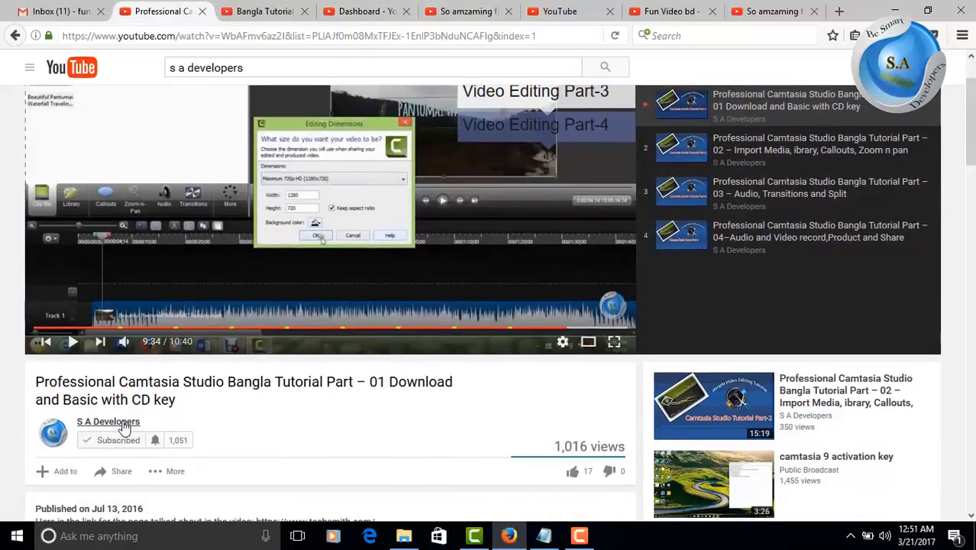
left_click(121, 424)
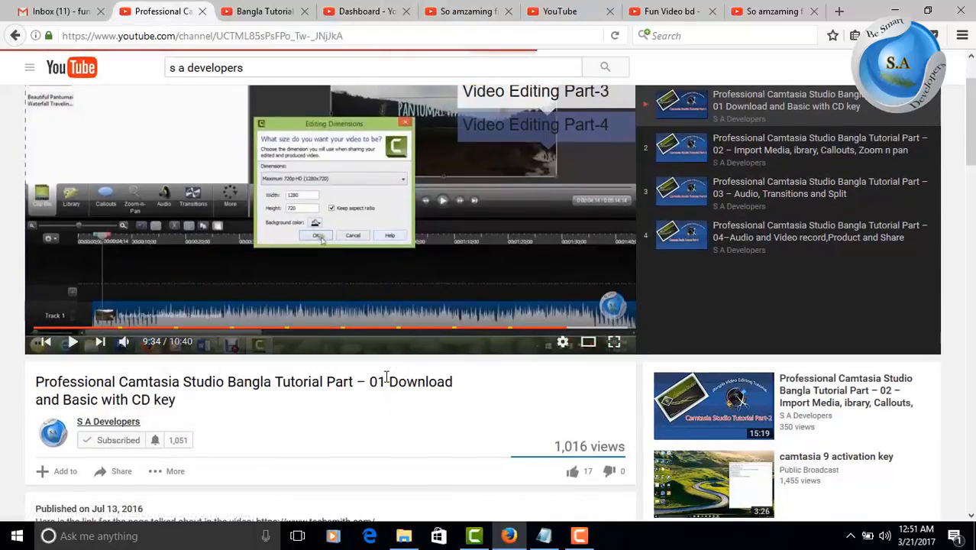
scroll(386, 377, "down", 1)
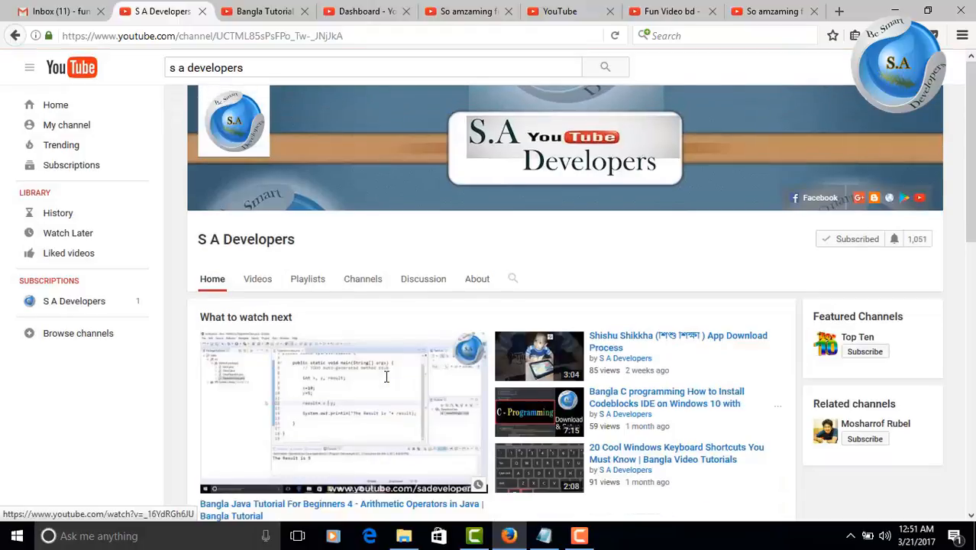